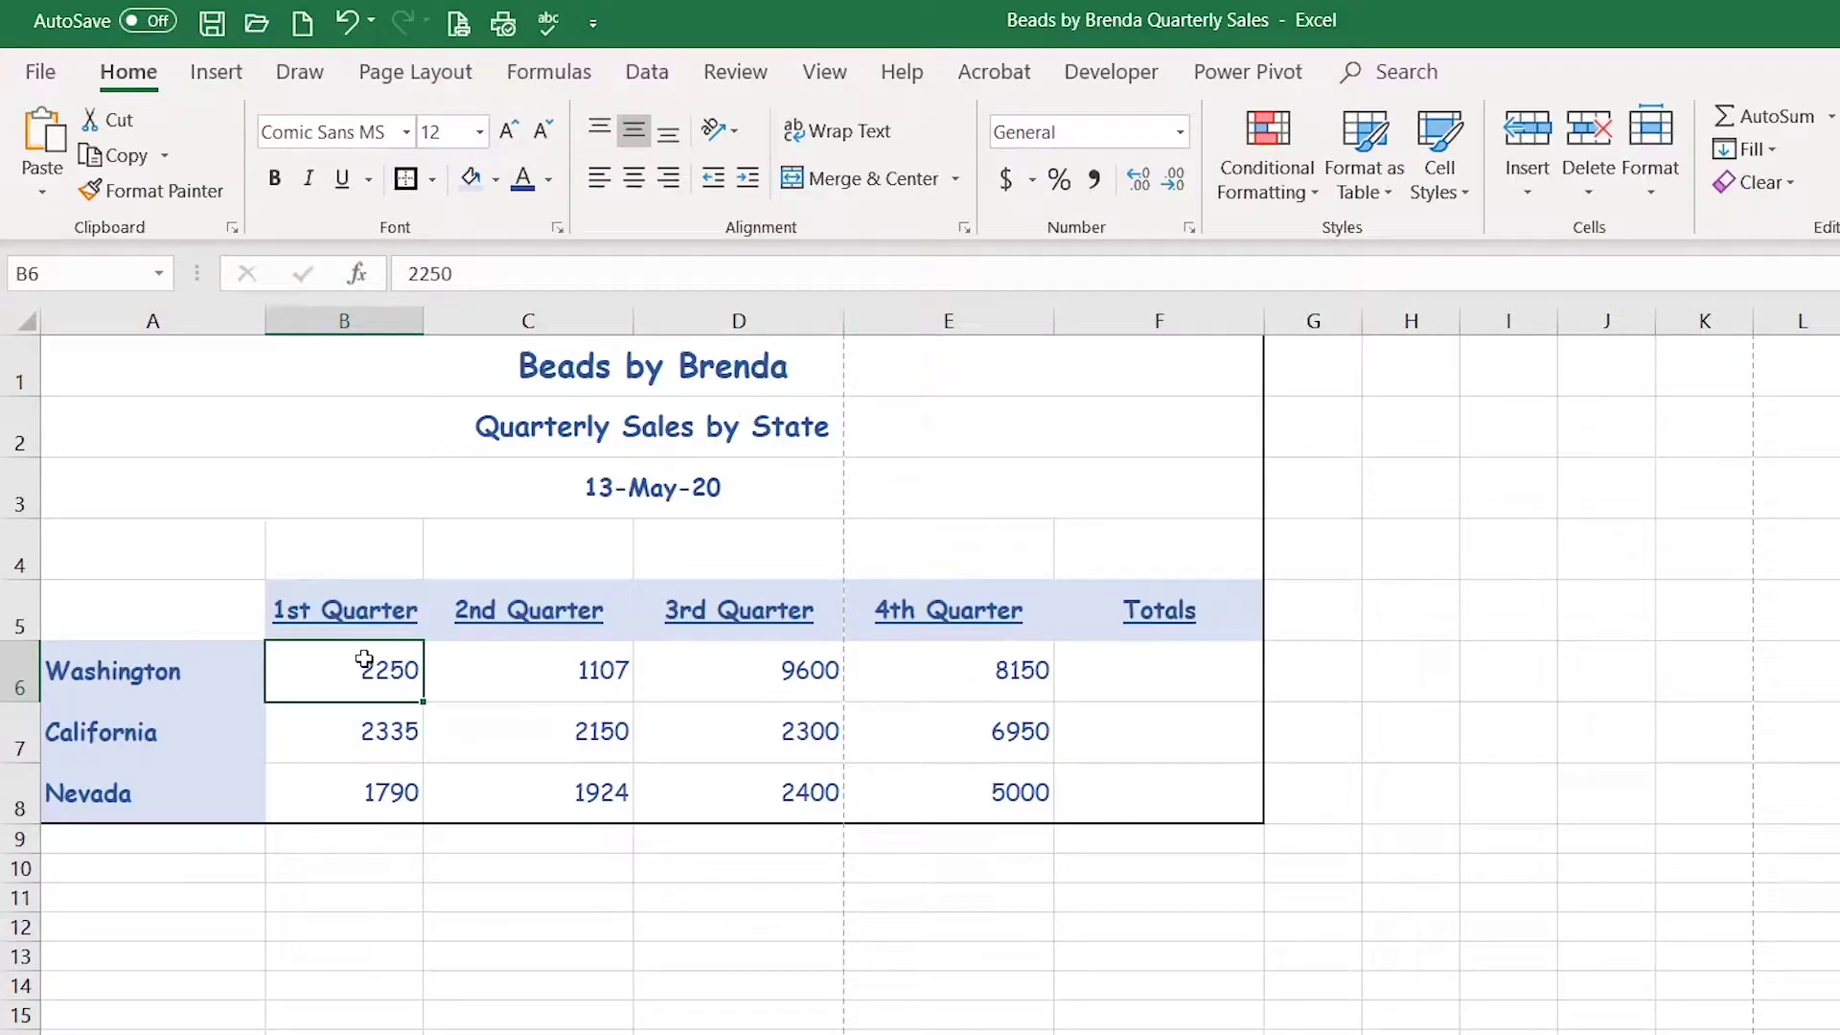
left_click(301, 23)
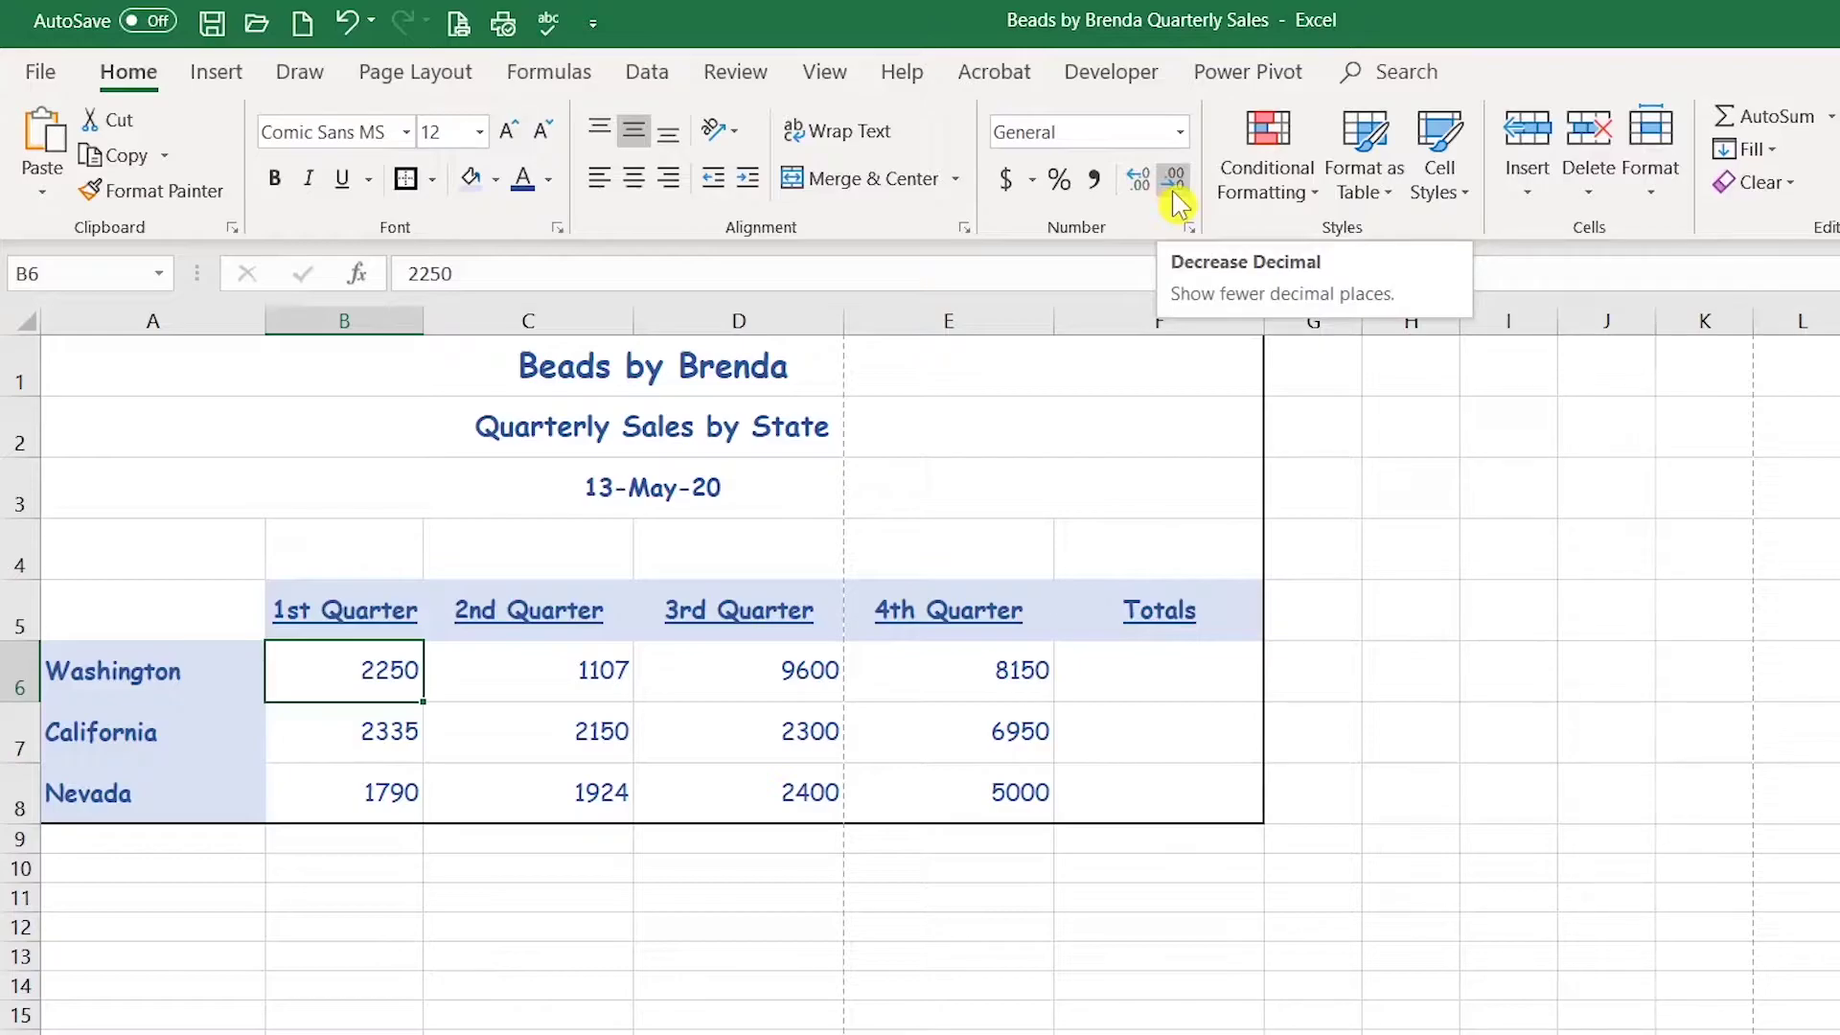
left_click(1184, 138)
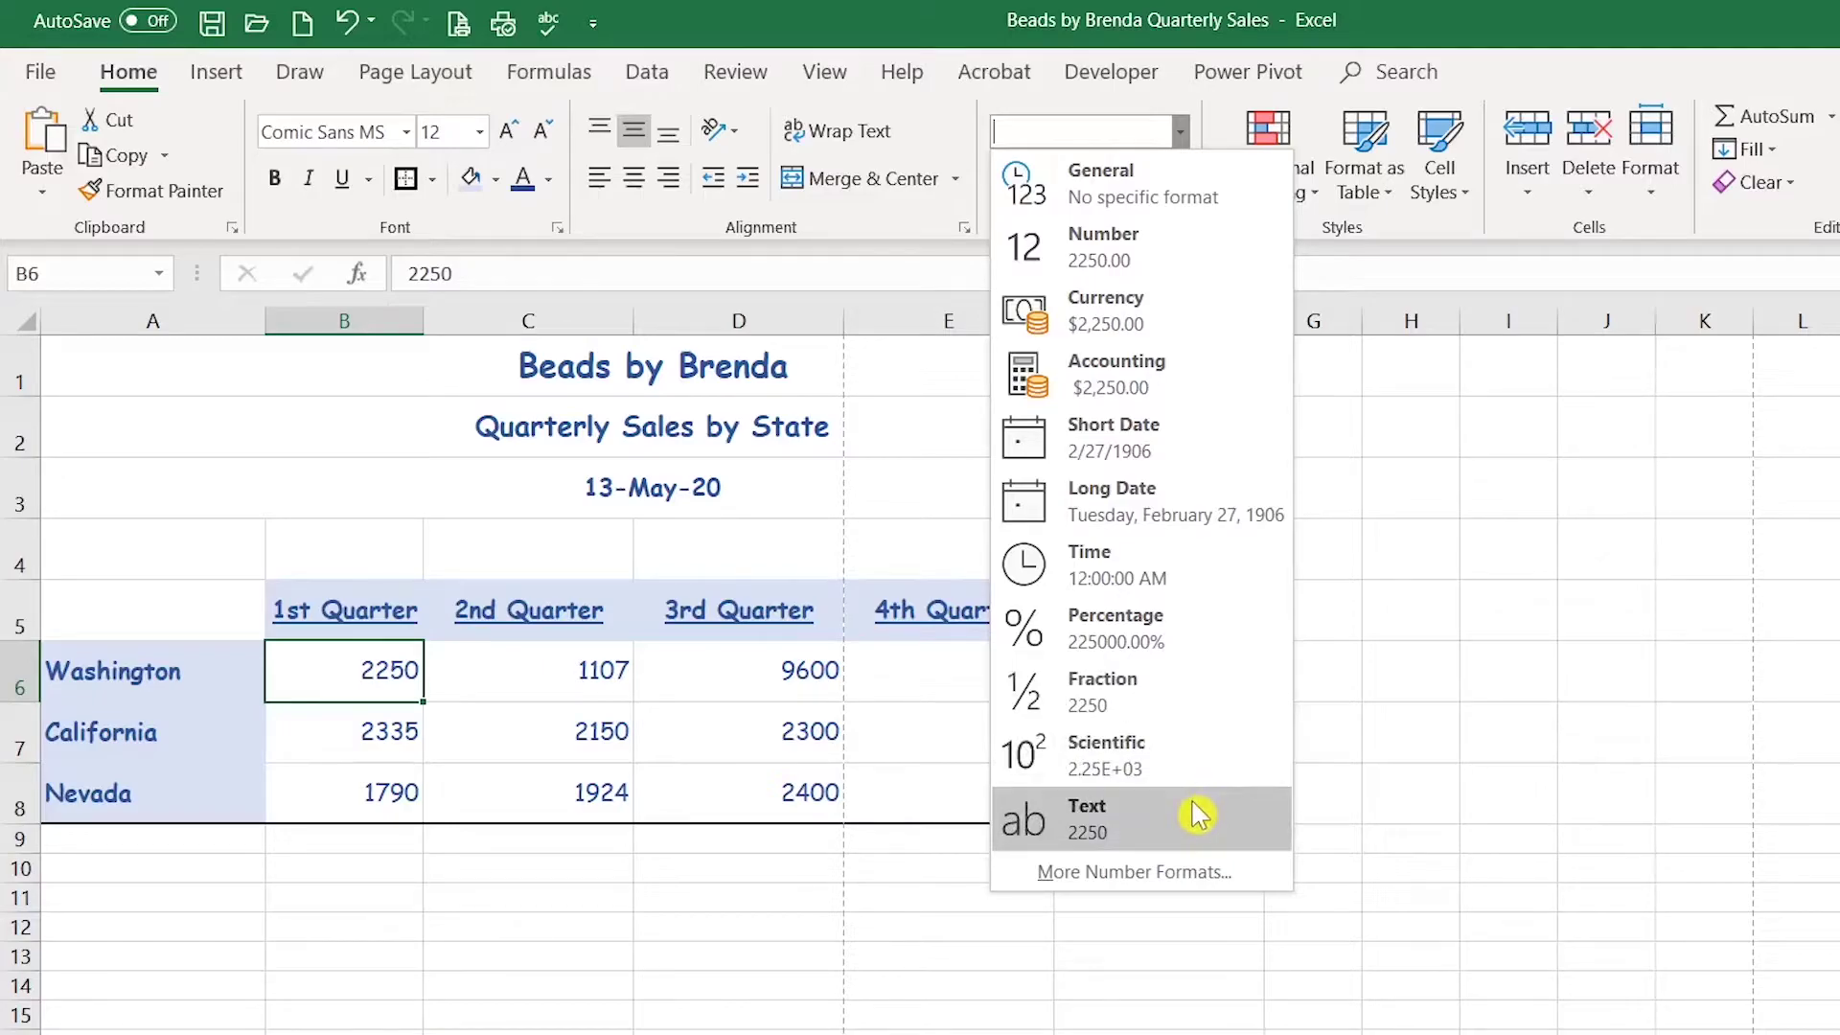
left_click(341, 682)
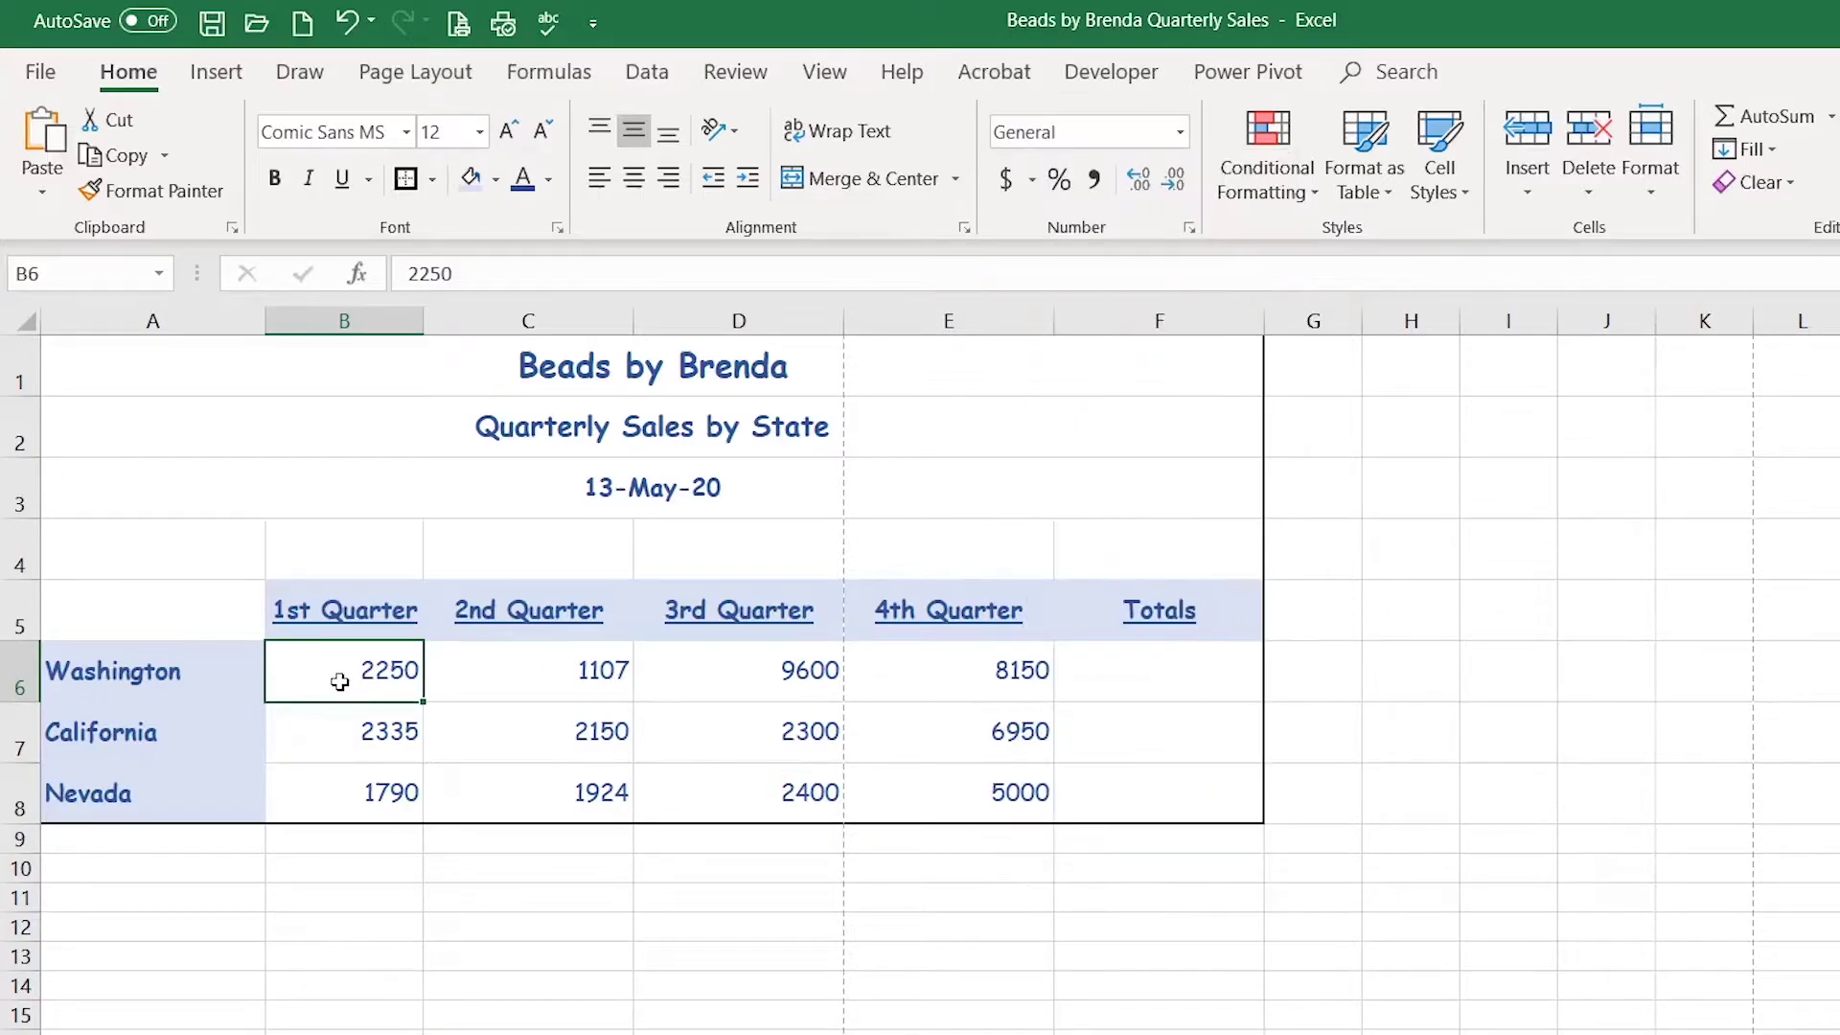
Format the quarterly sales figures in B6:E8 with the comma style and no decimal places
left_click_drag(336, 681, 908, 778)
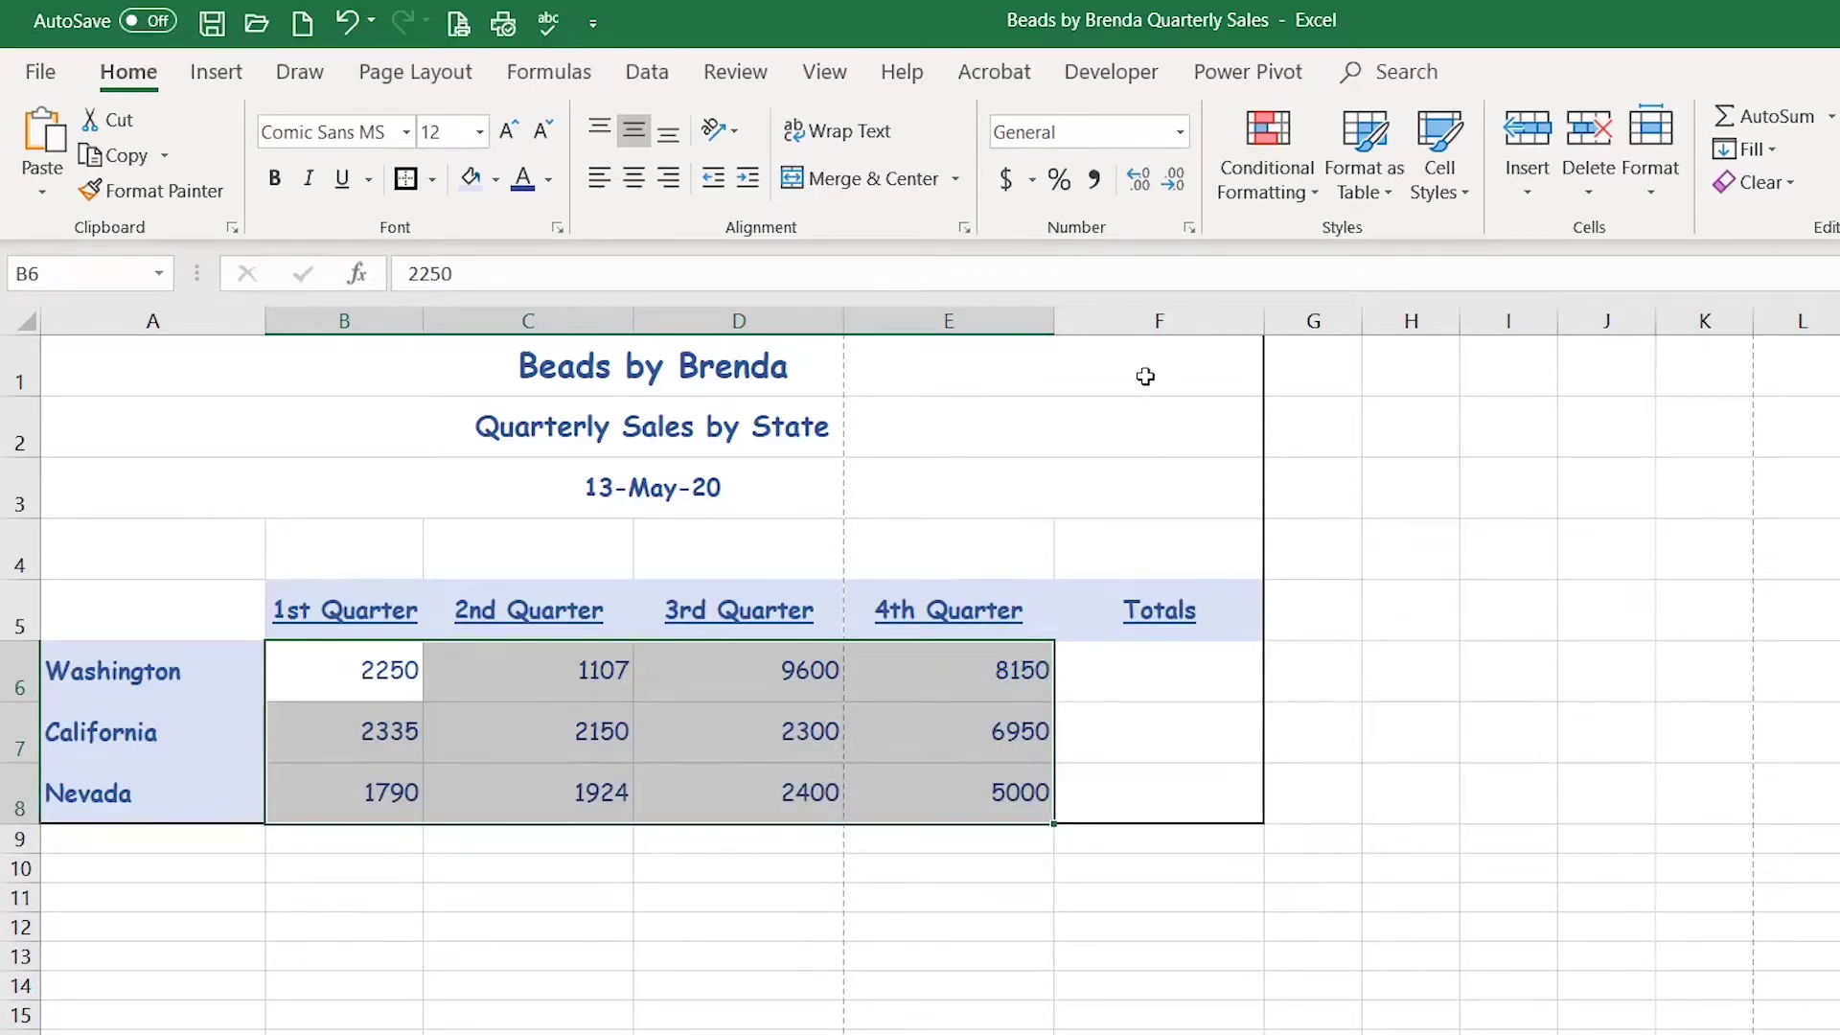
left_click(1093, 179)
left_click(413, 684)
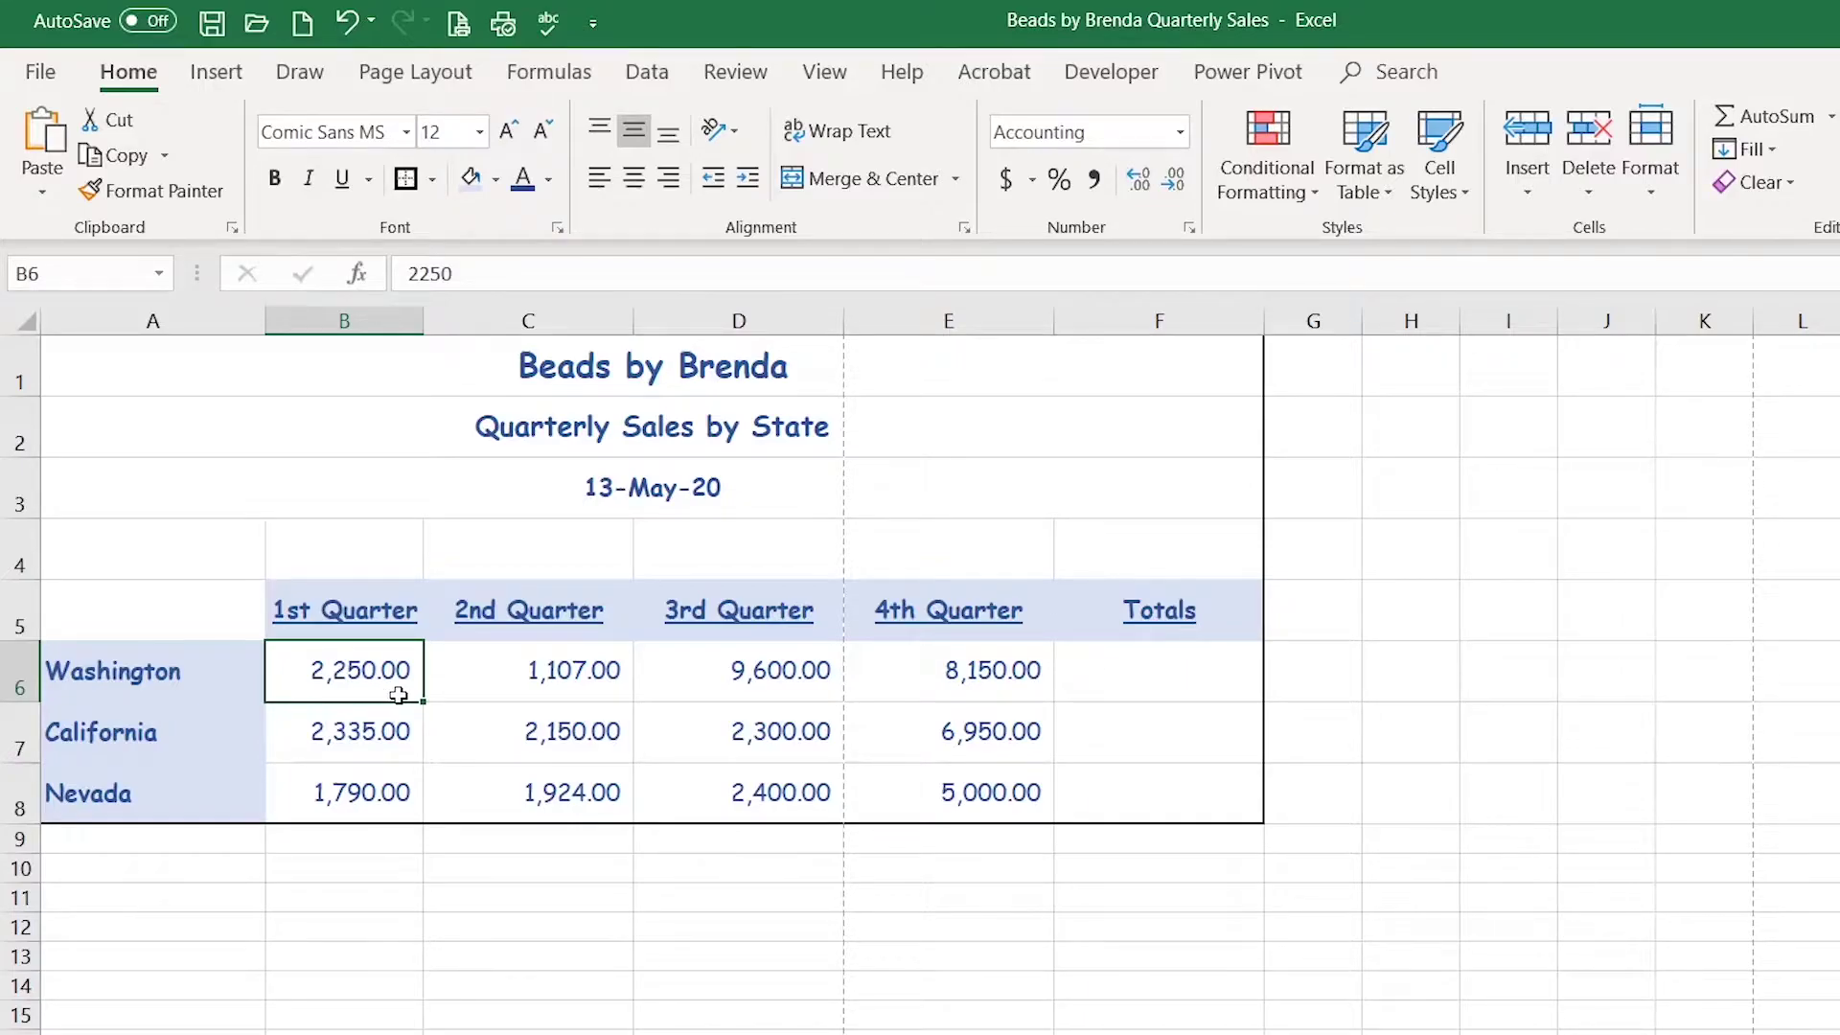
left_click_drag(328, 671, 970, 799)
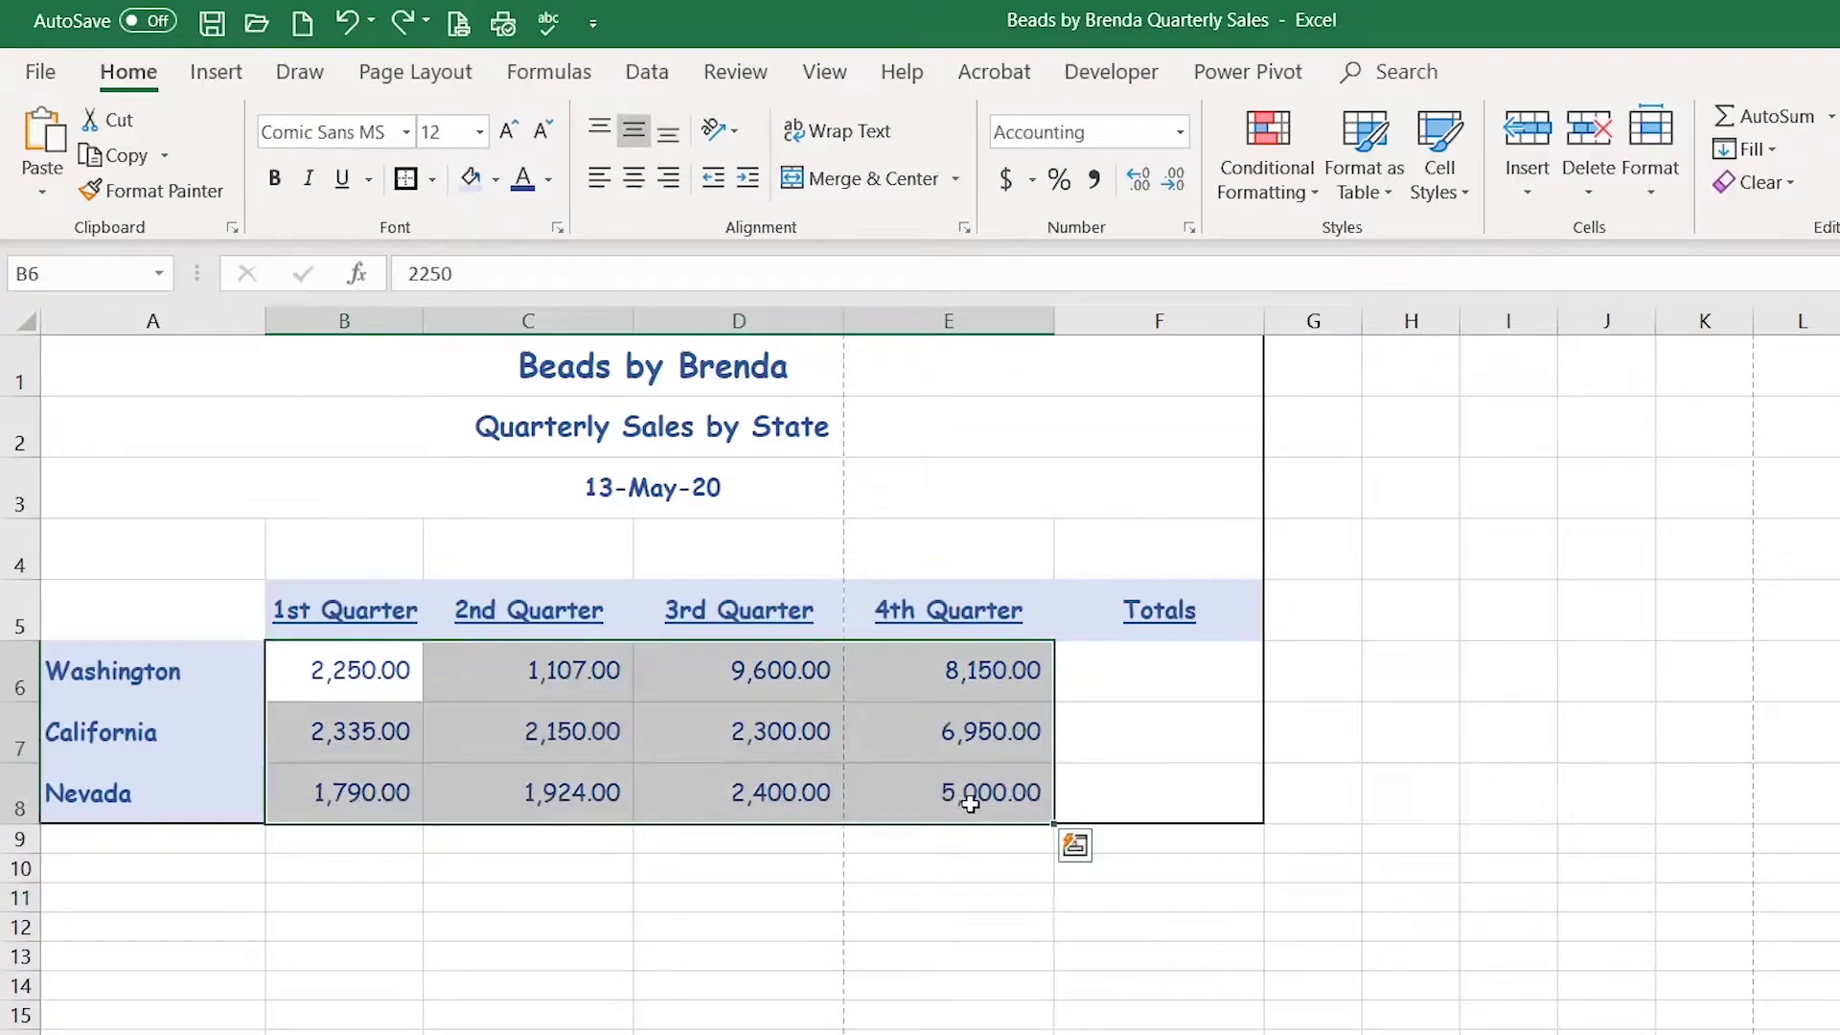
left_click(1172, 188)
left_click(1171, 188)
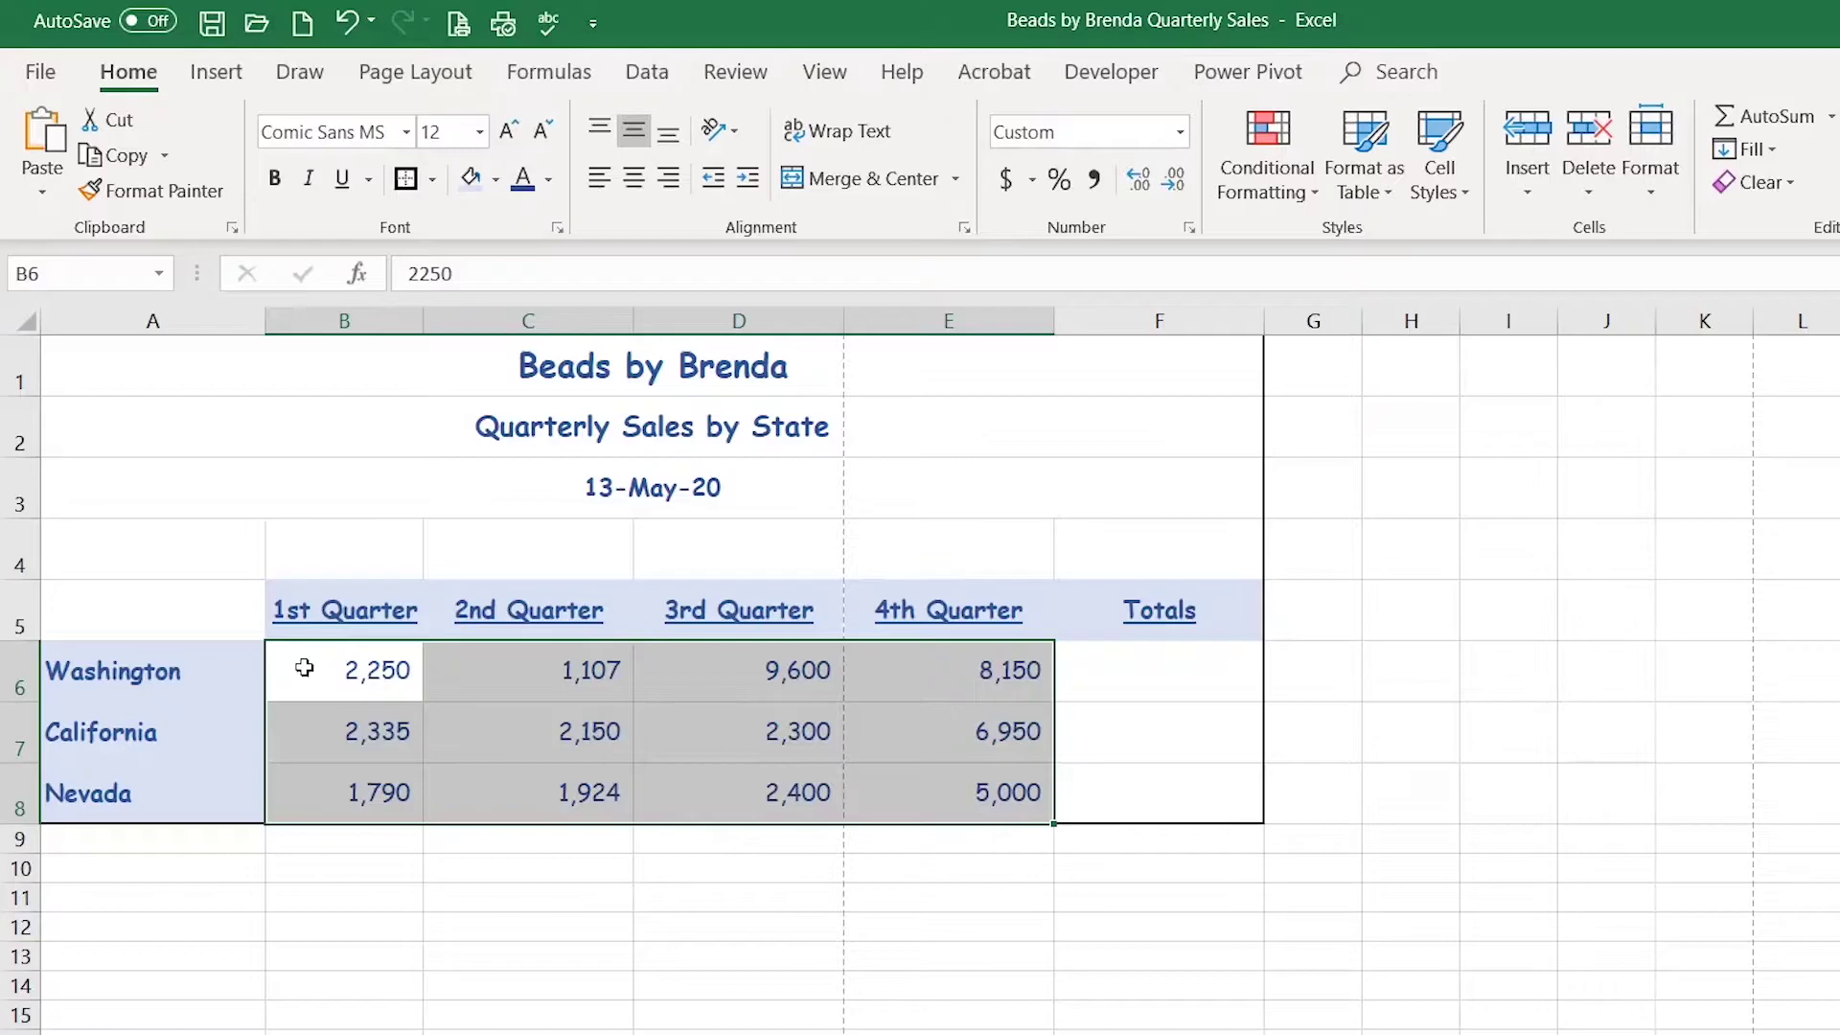
Apply the Accounting number format with dollar signs and no decimal places to B6:E8
left_click(1006, 182)
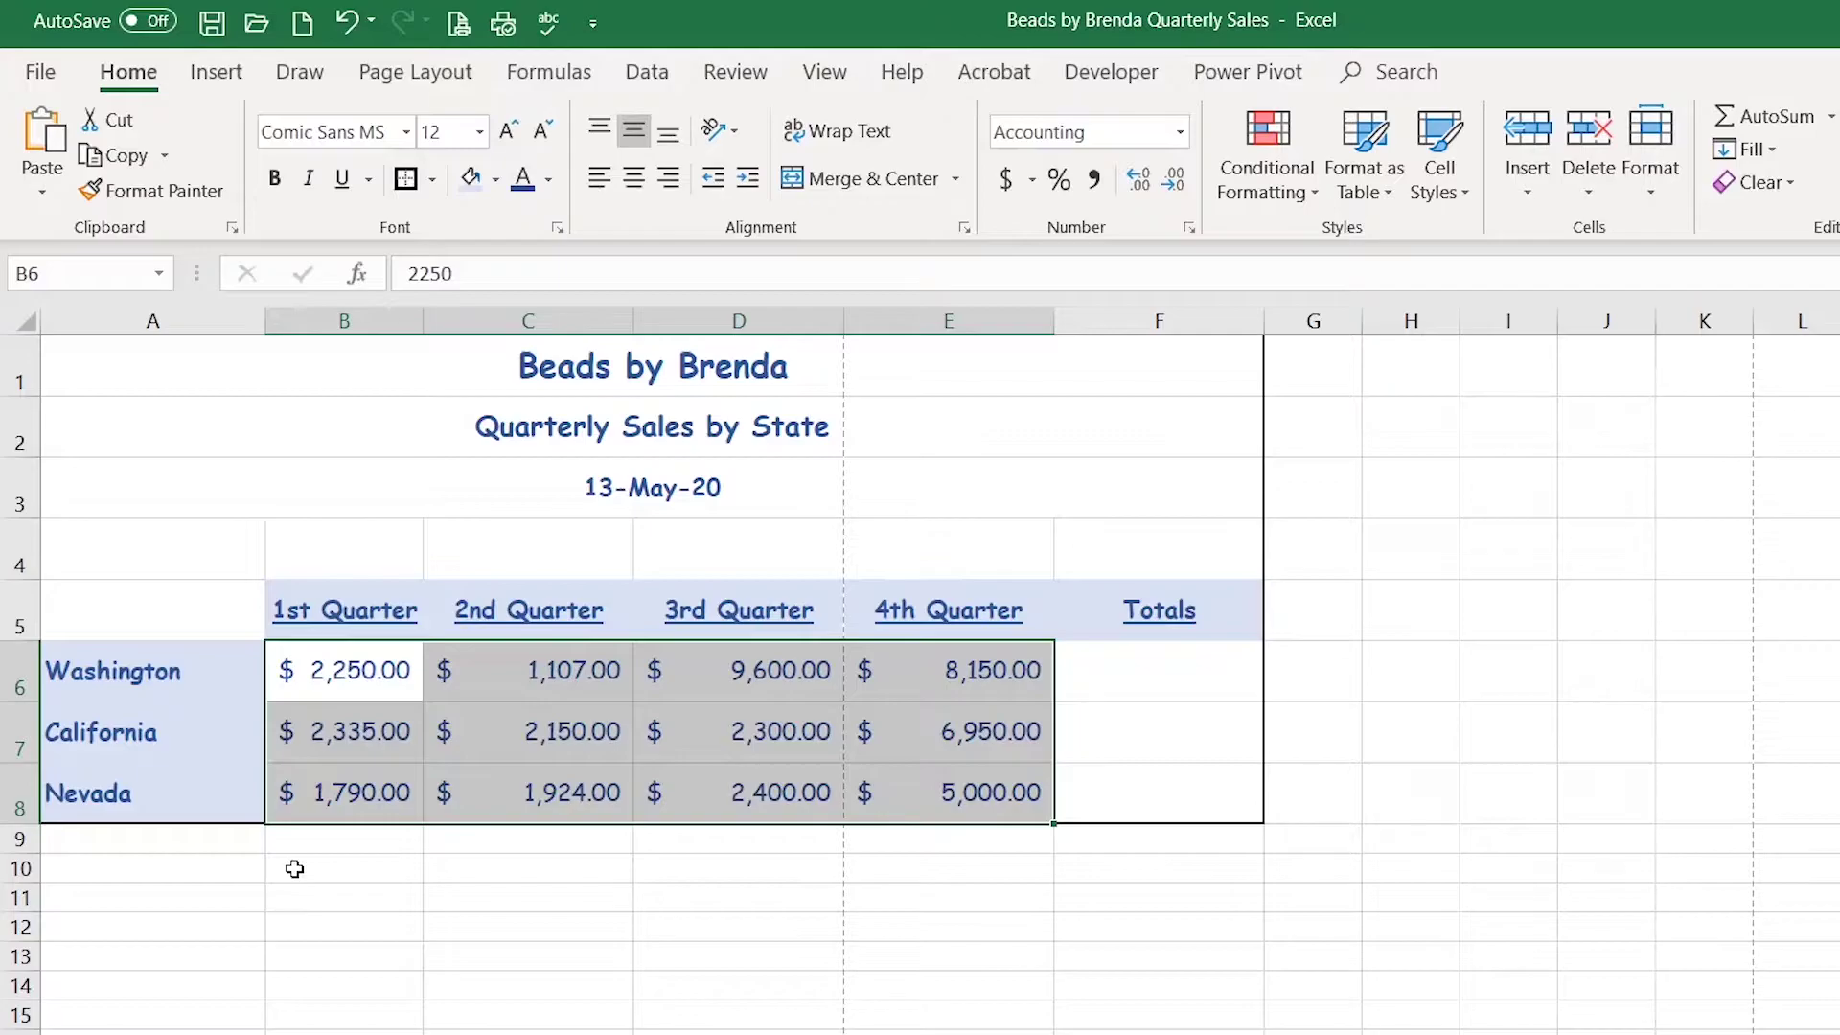
left_click(1186, 182)
left_click(1186, 183)
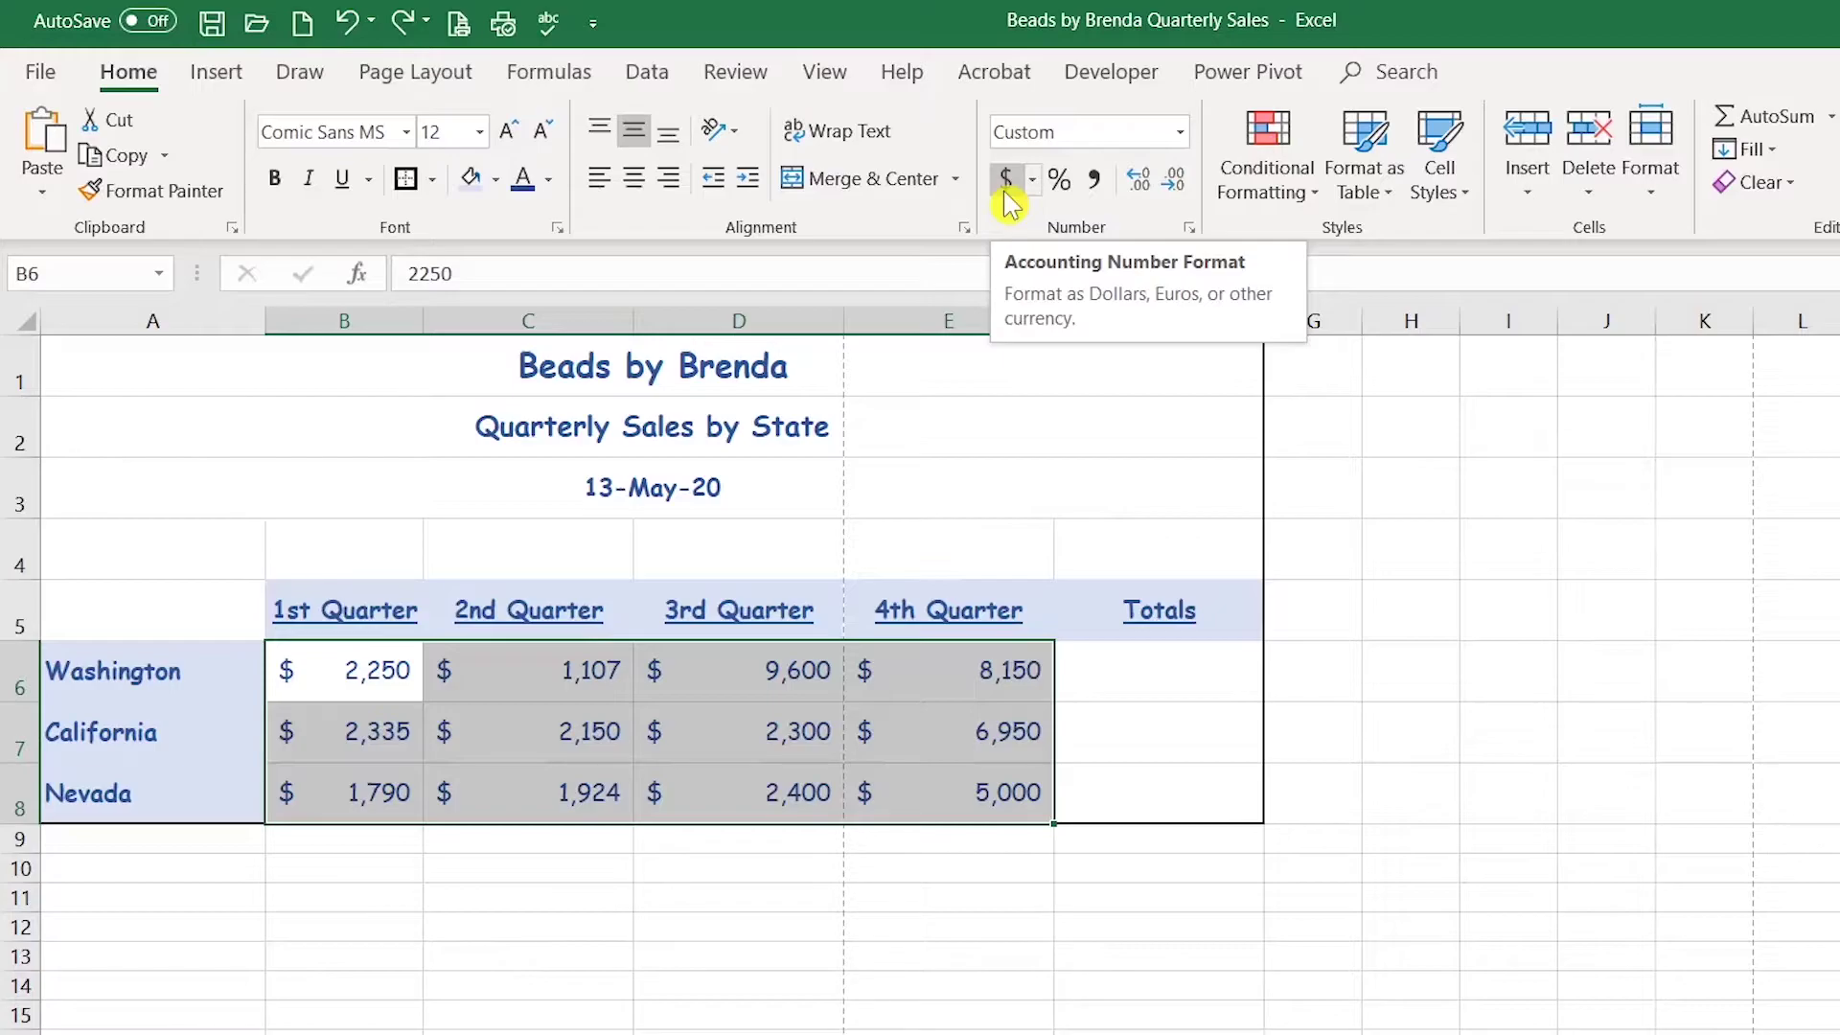
Apply the Currency number format to the sales figures in B6:E8
left_click(1180, 134)
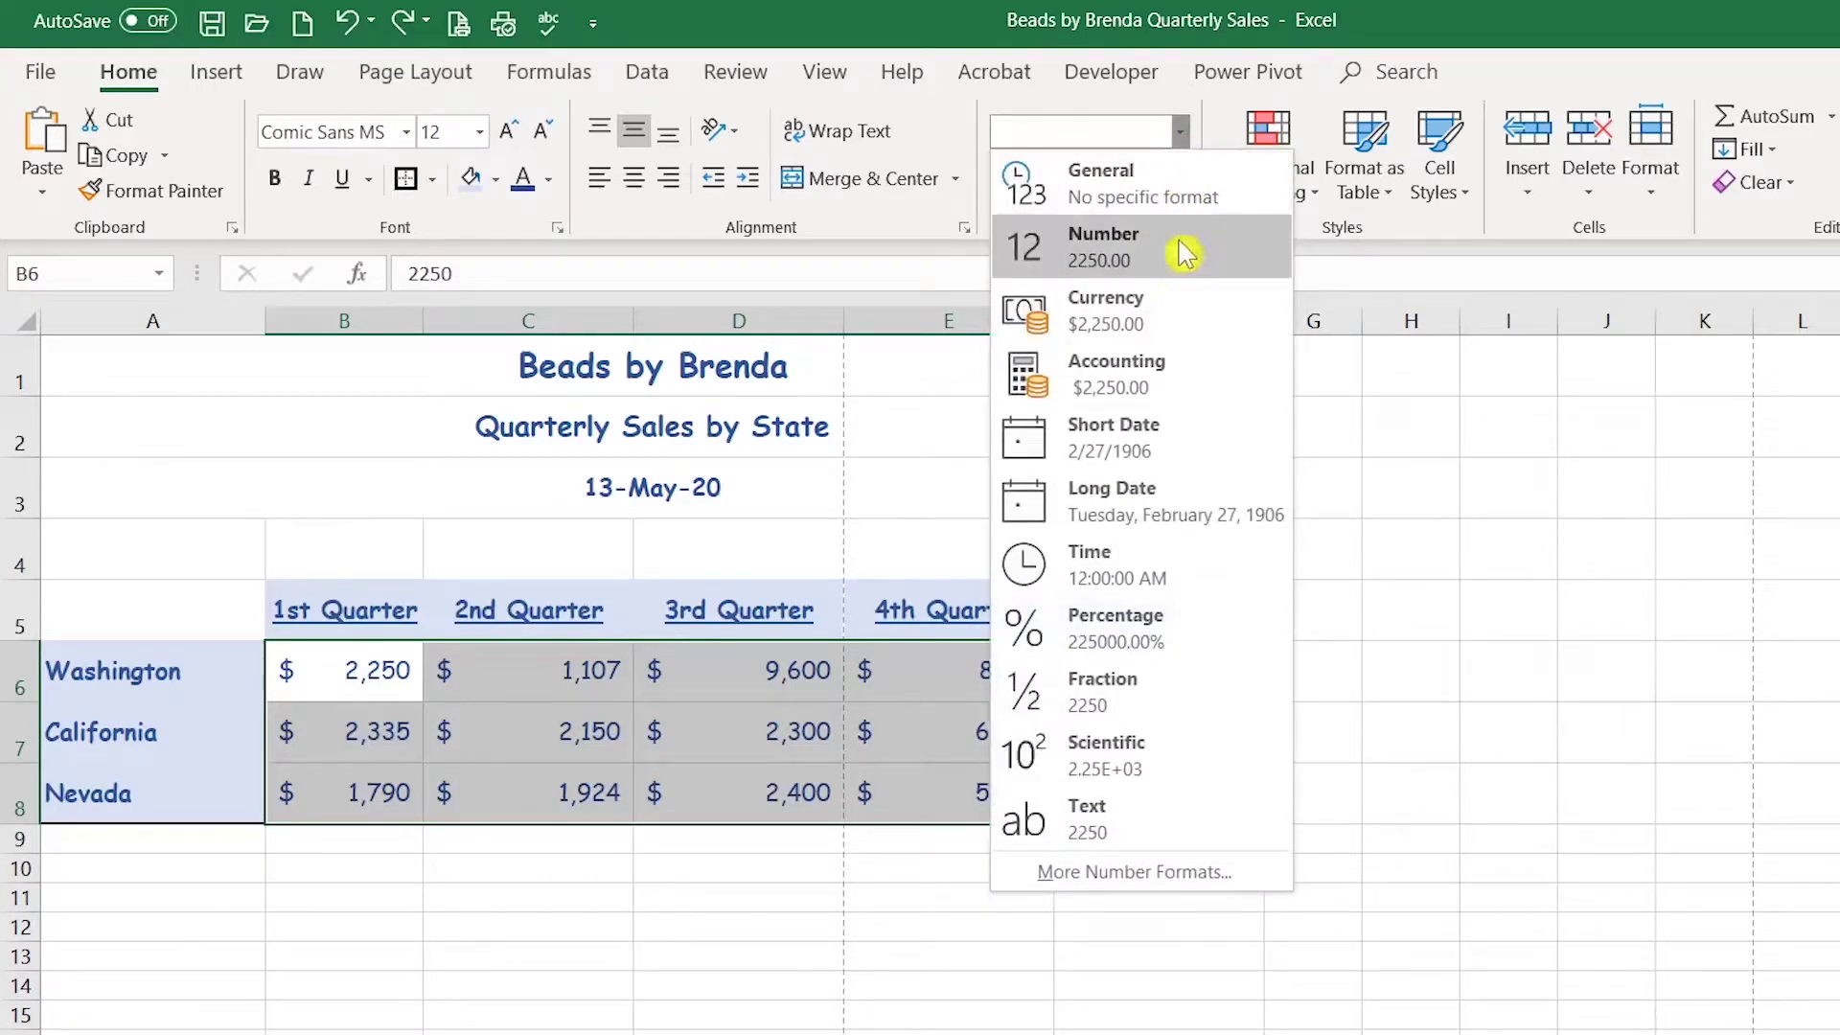
left_click(1178, 303)
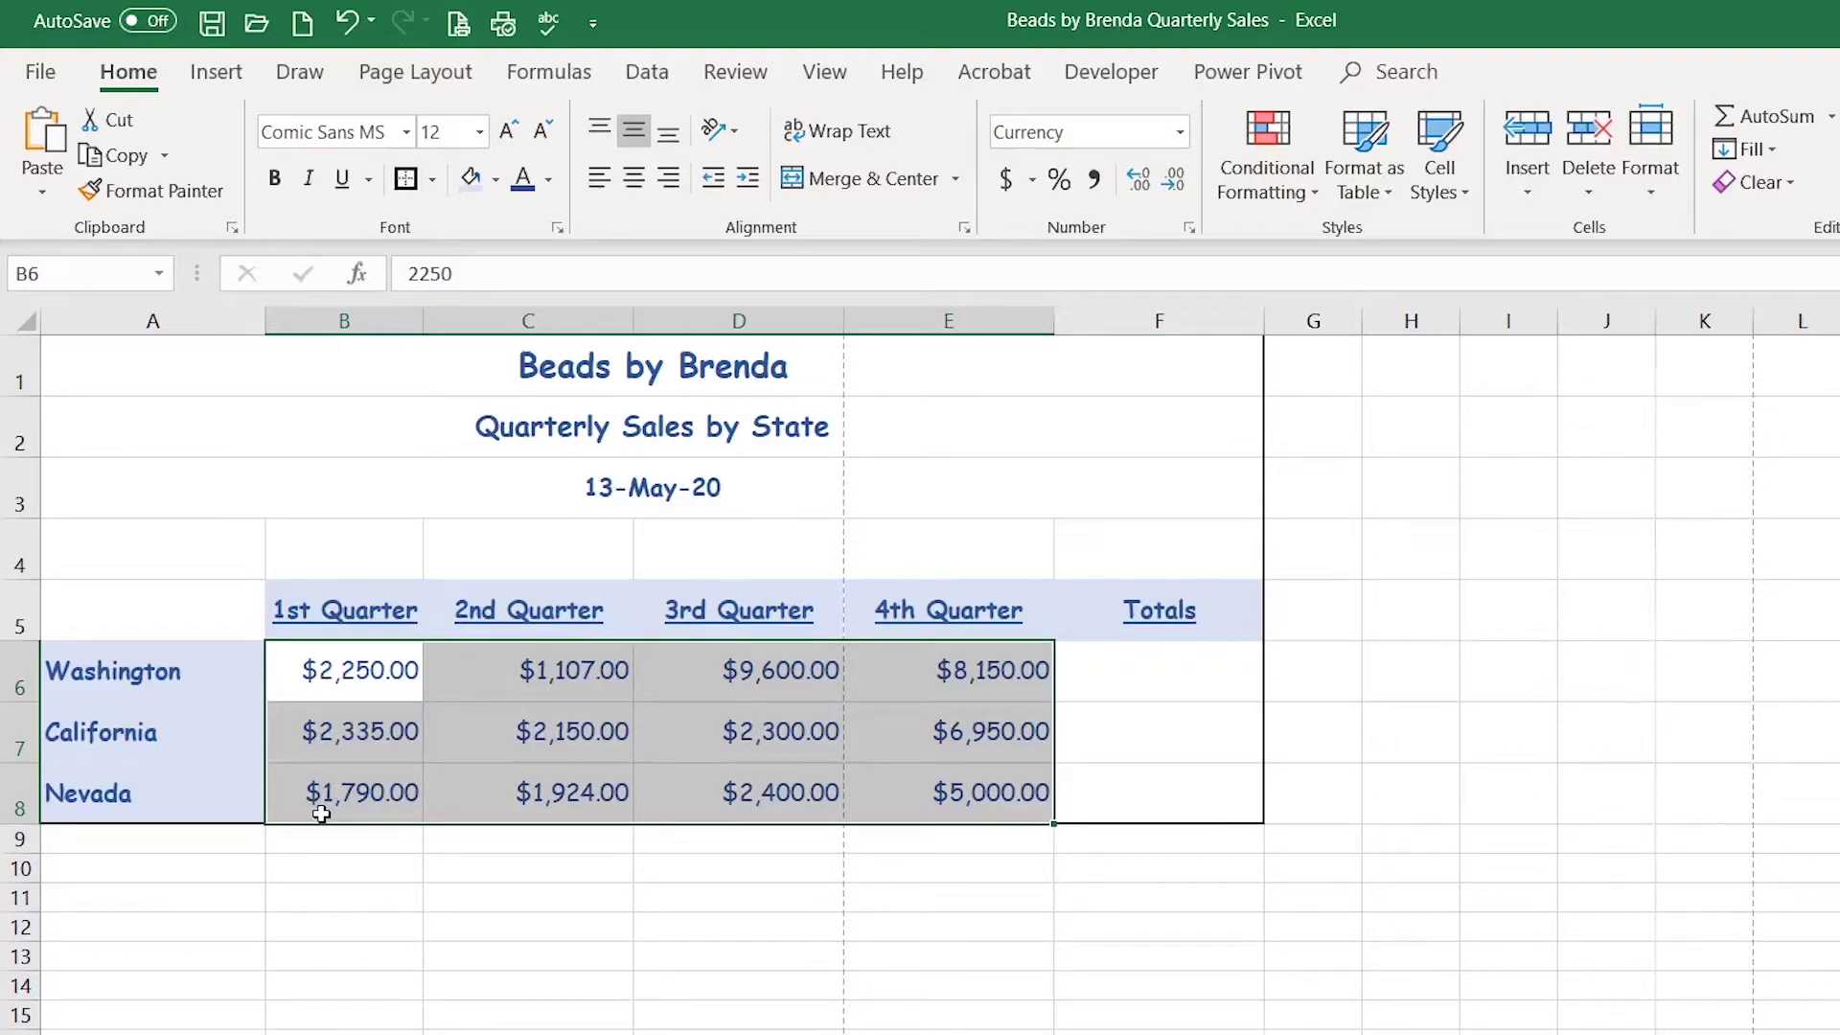
key("ctrl+z")
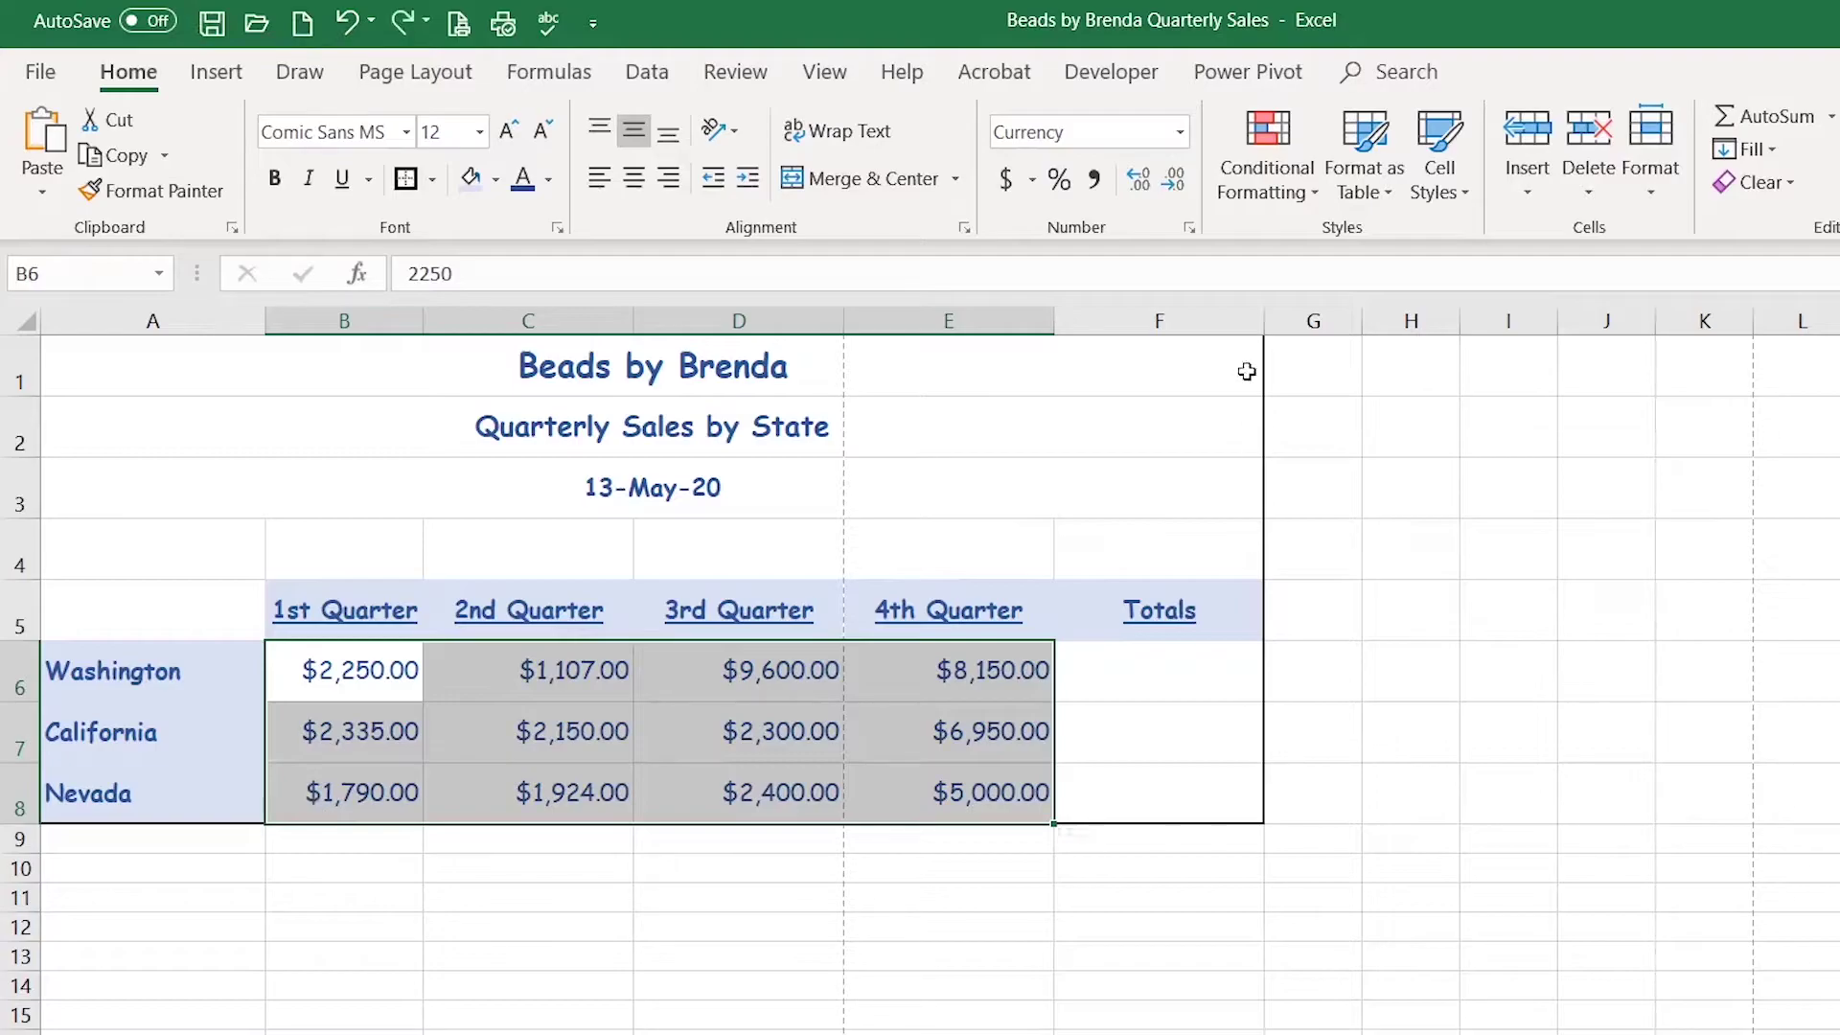
Switch the sales figures in B6:E8 to the Accounting format with no decimal places
left_click(1006, 178)
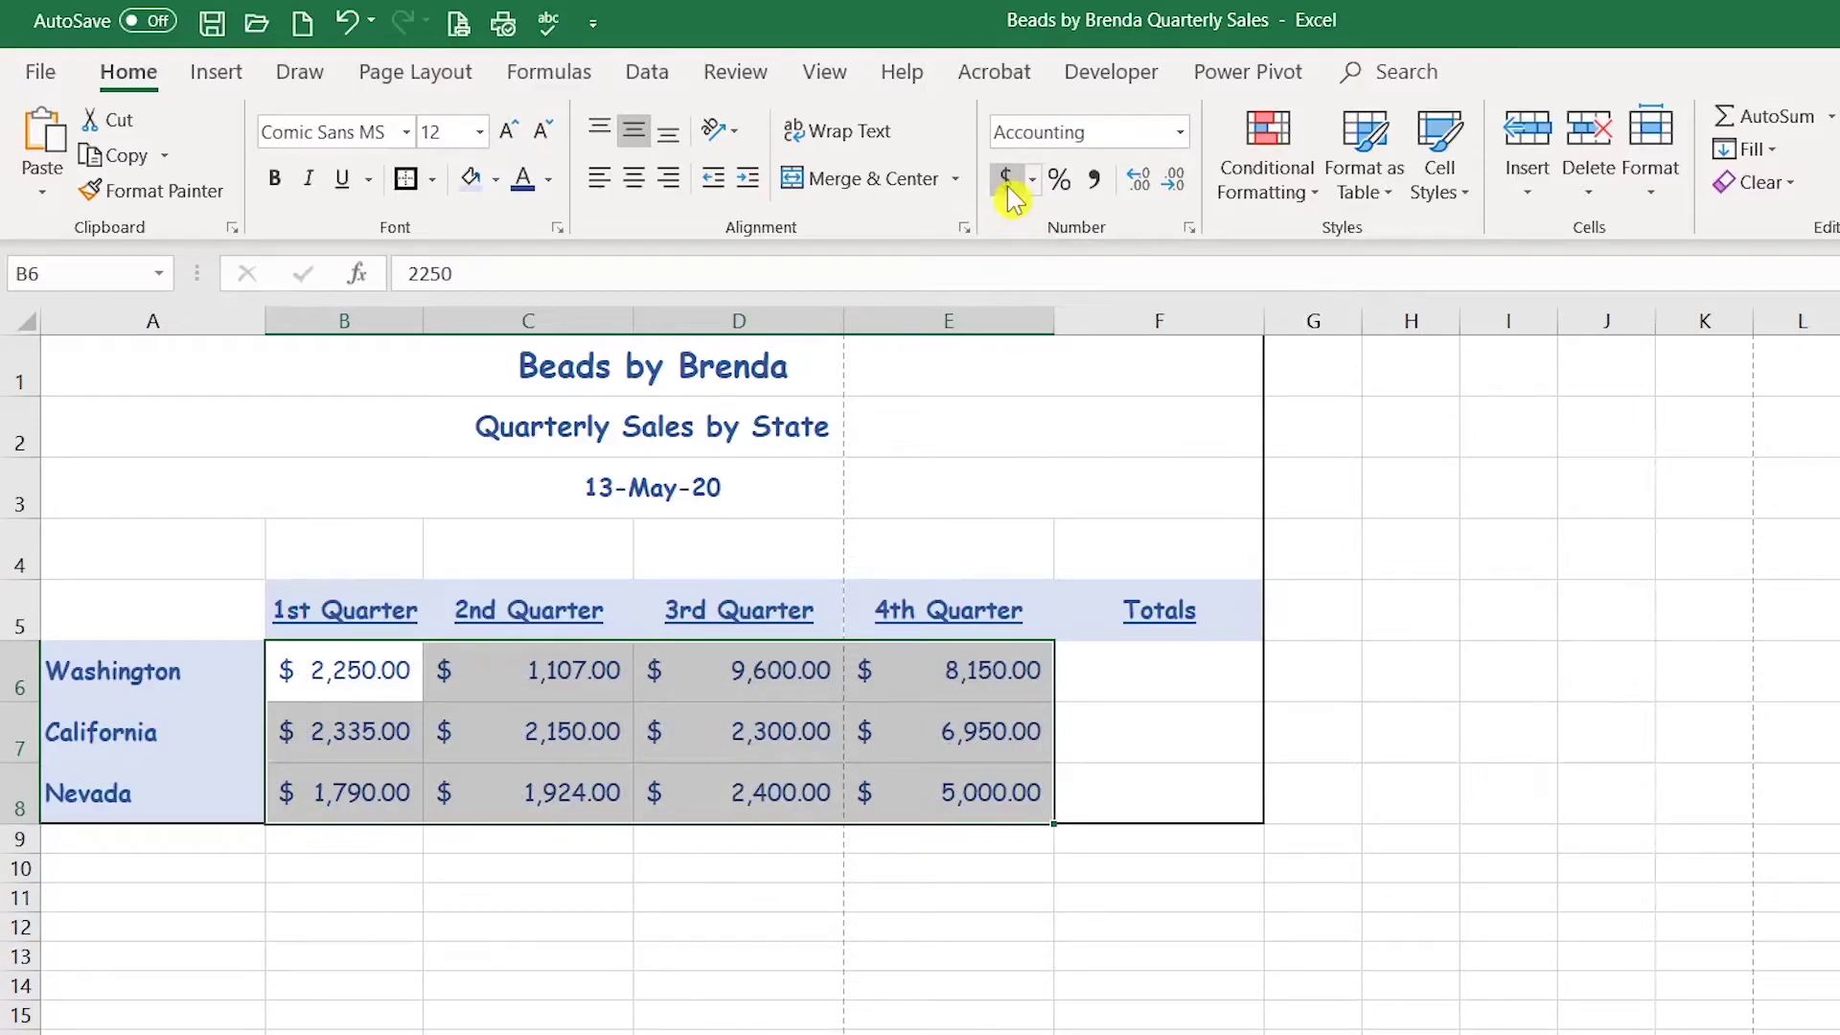
left_click(1188, 198)
left_click(1188, 199)
left_click(1178, 784)
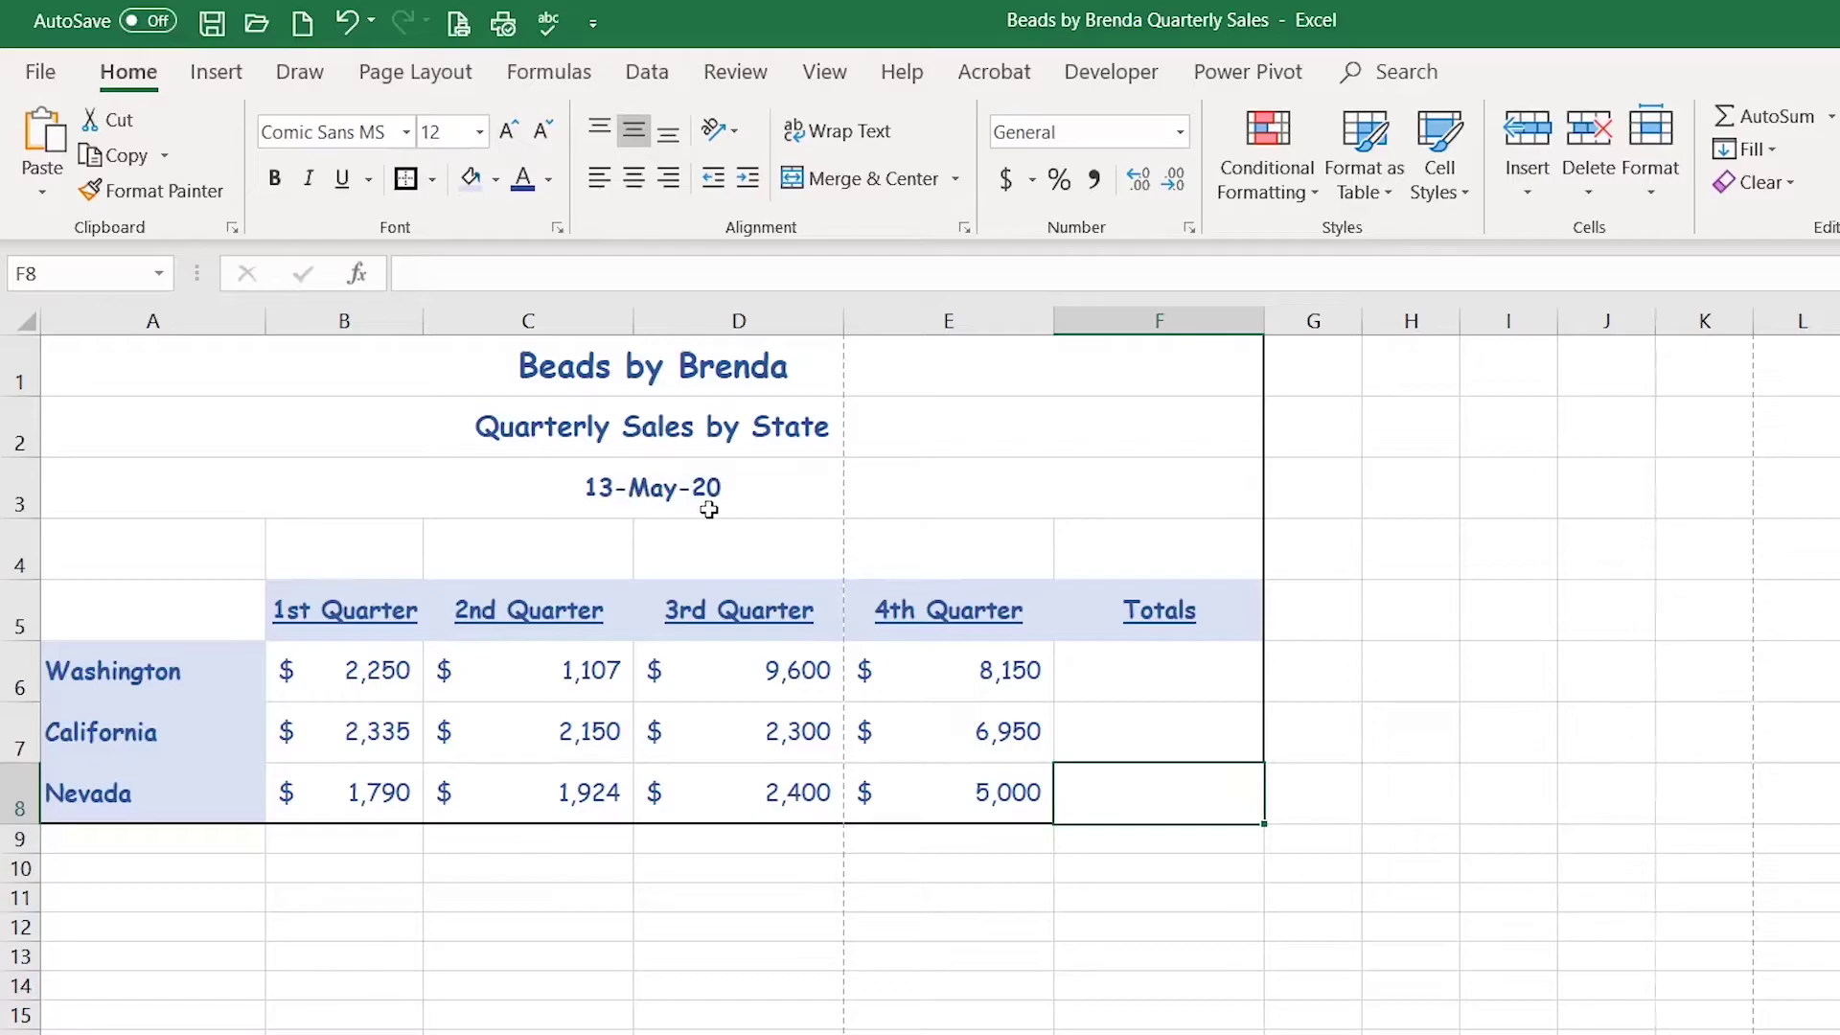
Format the date in cell A3 under the sheet titles as a Long Date
left_click(598, 486)
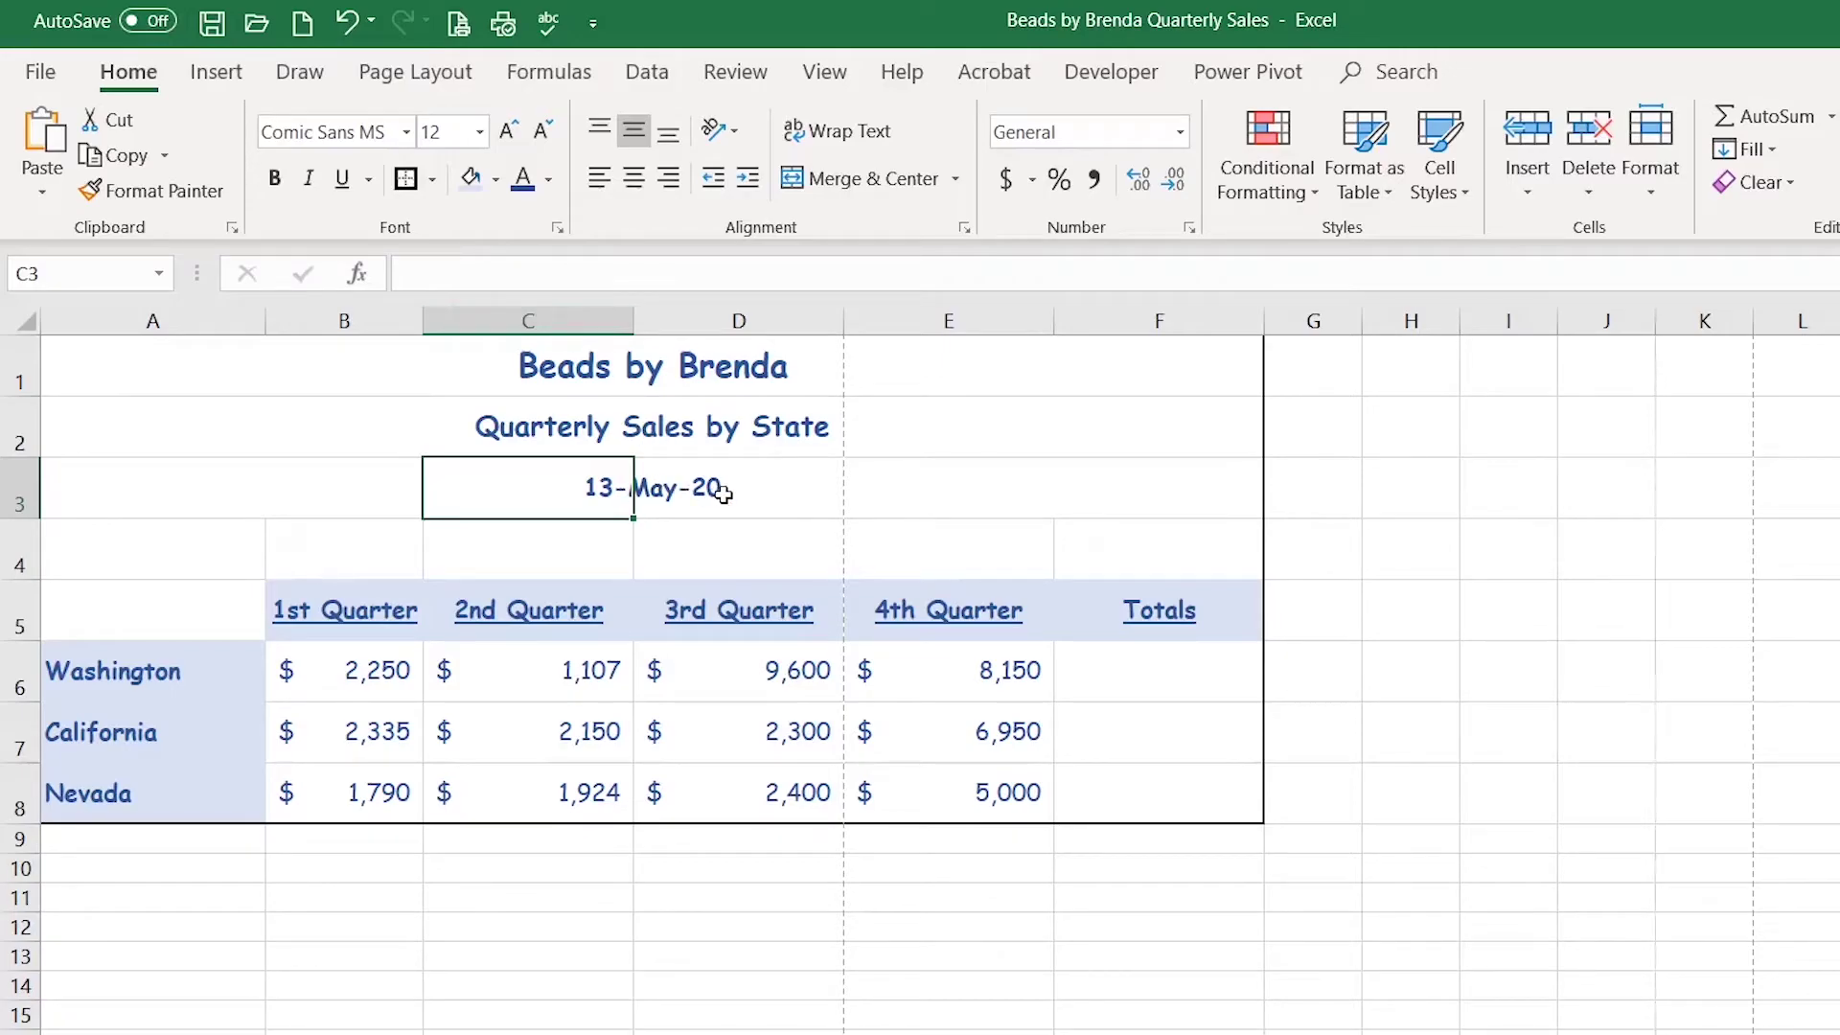
left_click(183, 488)
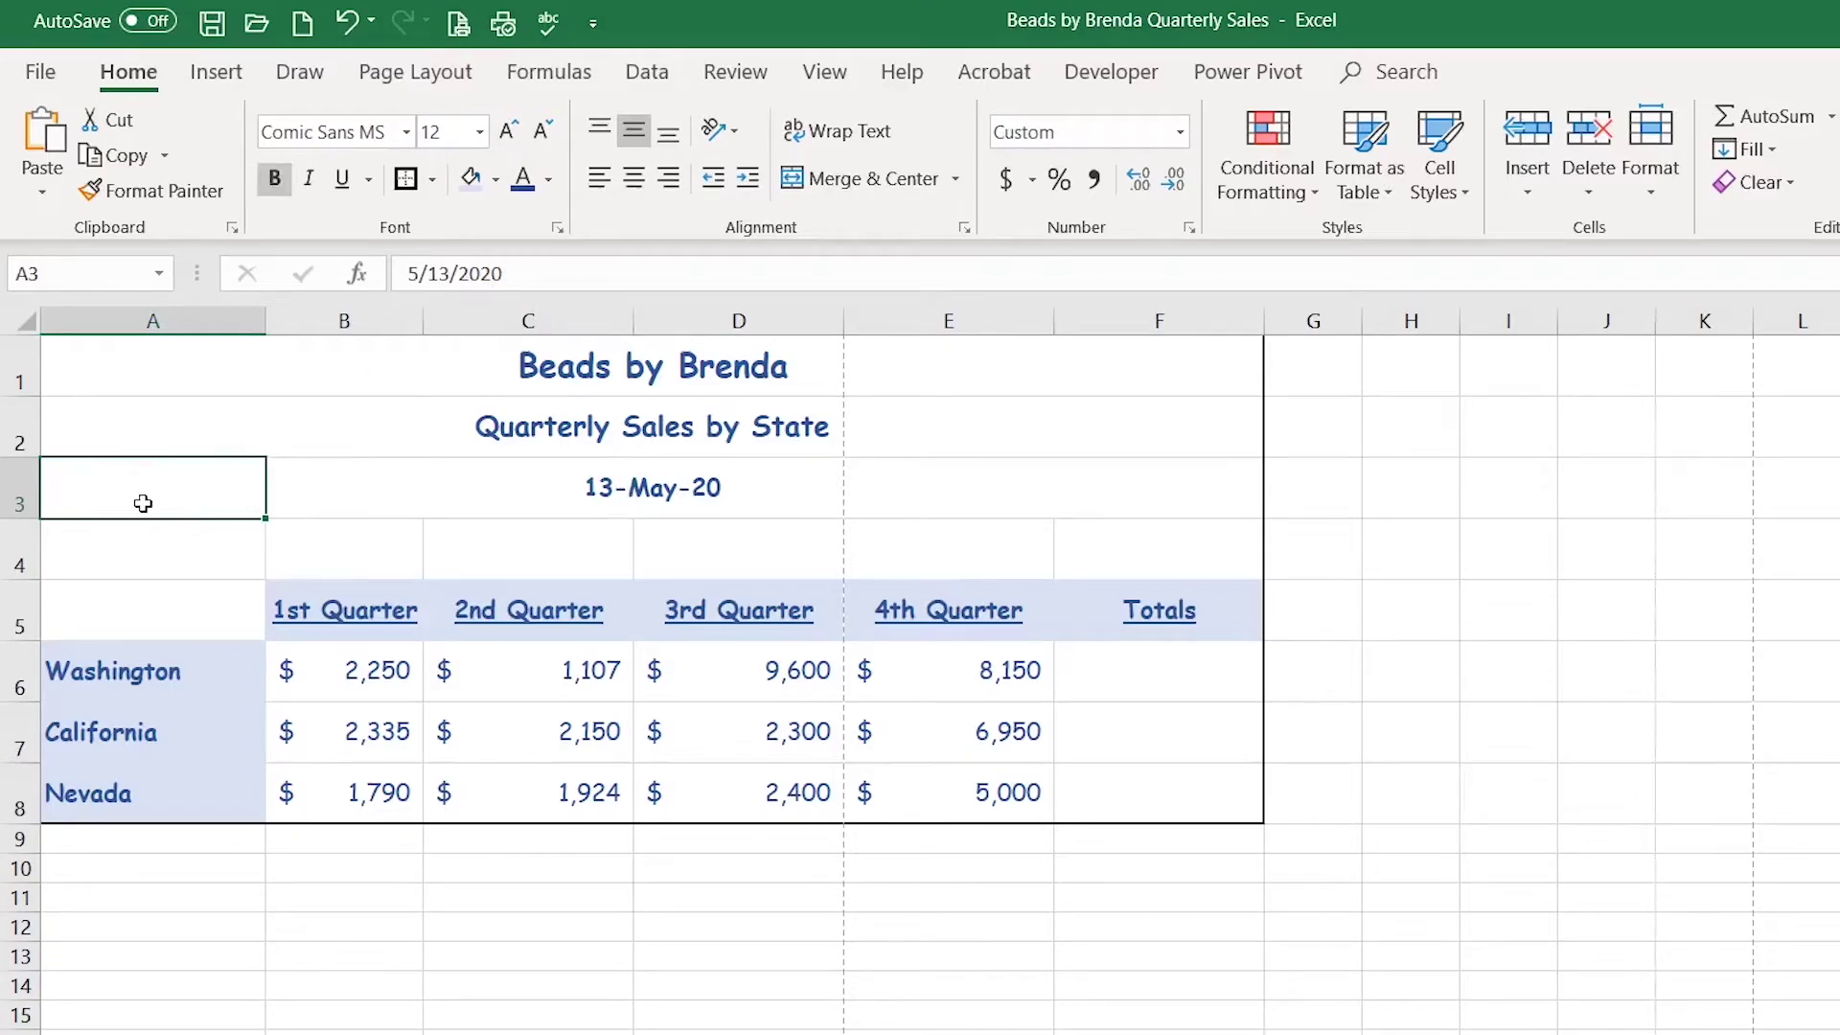
left_click_drag(131, 489, 1059, 479)
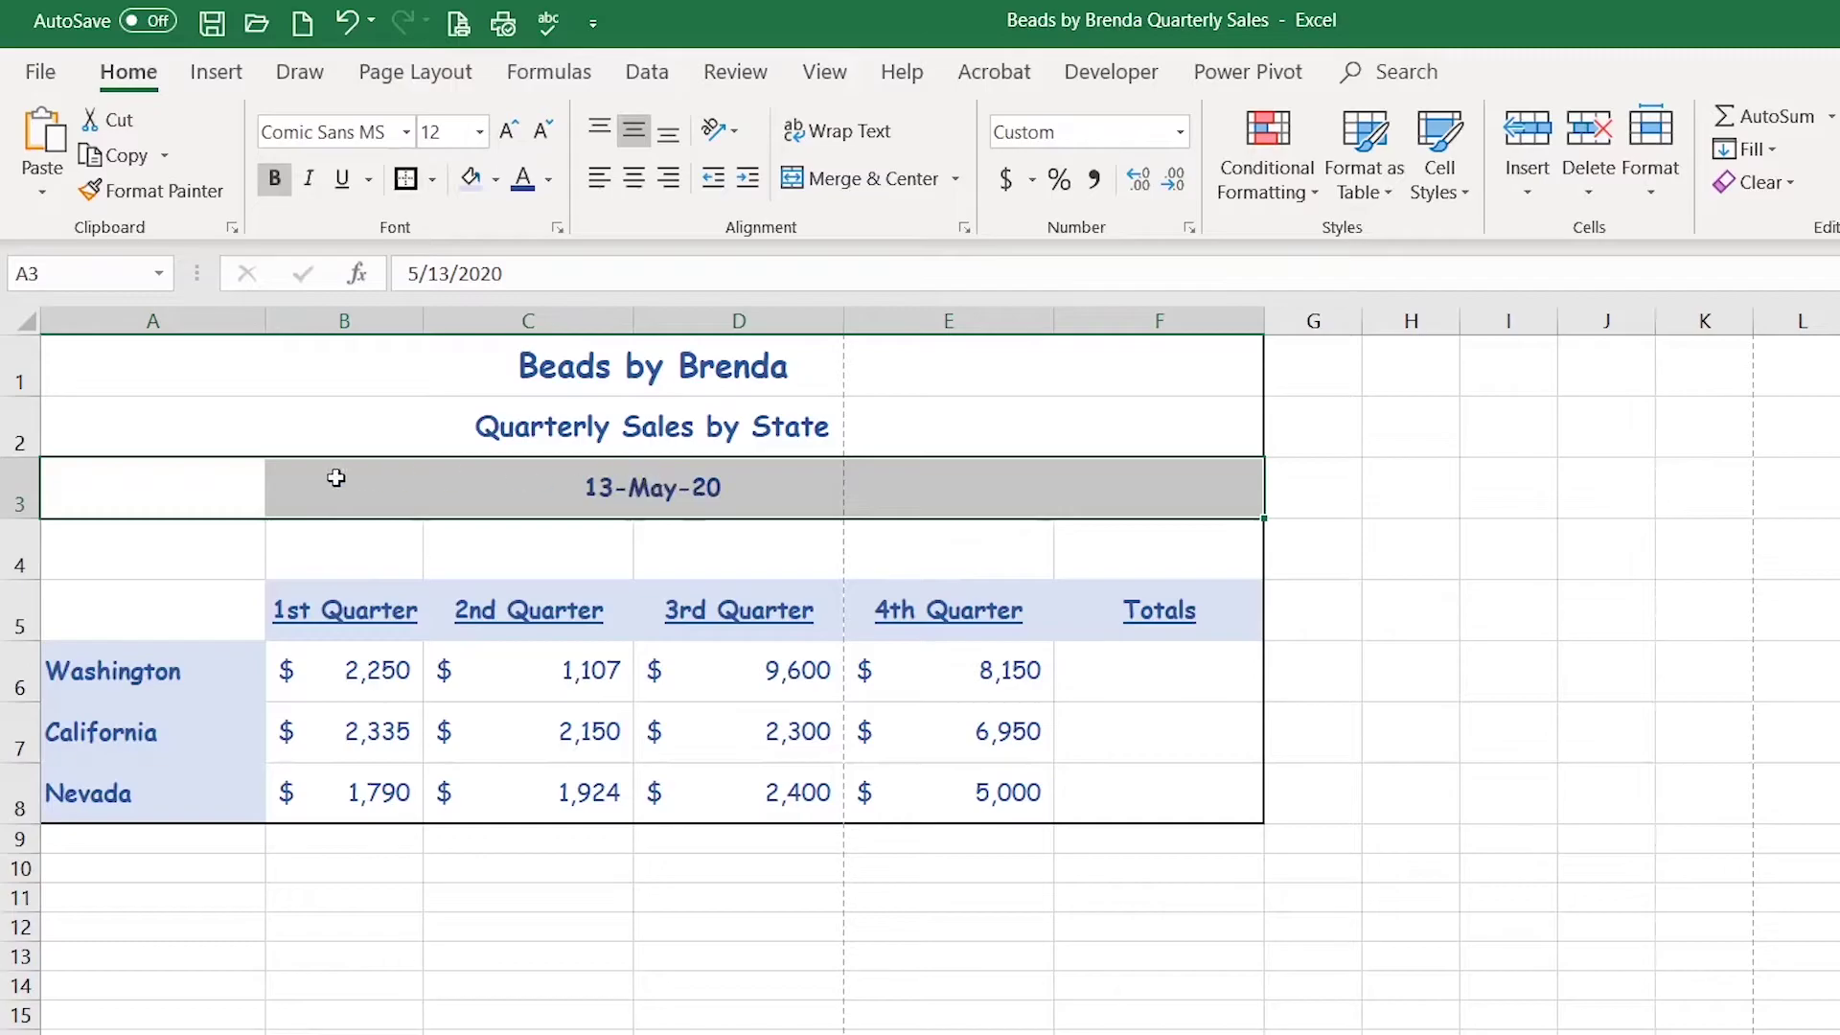
left_click(131, 484)
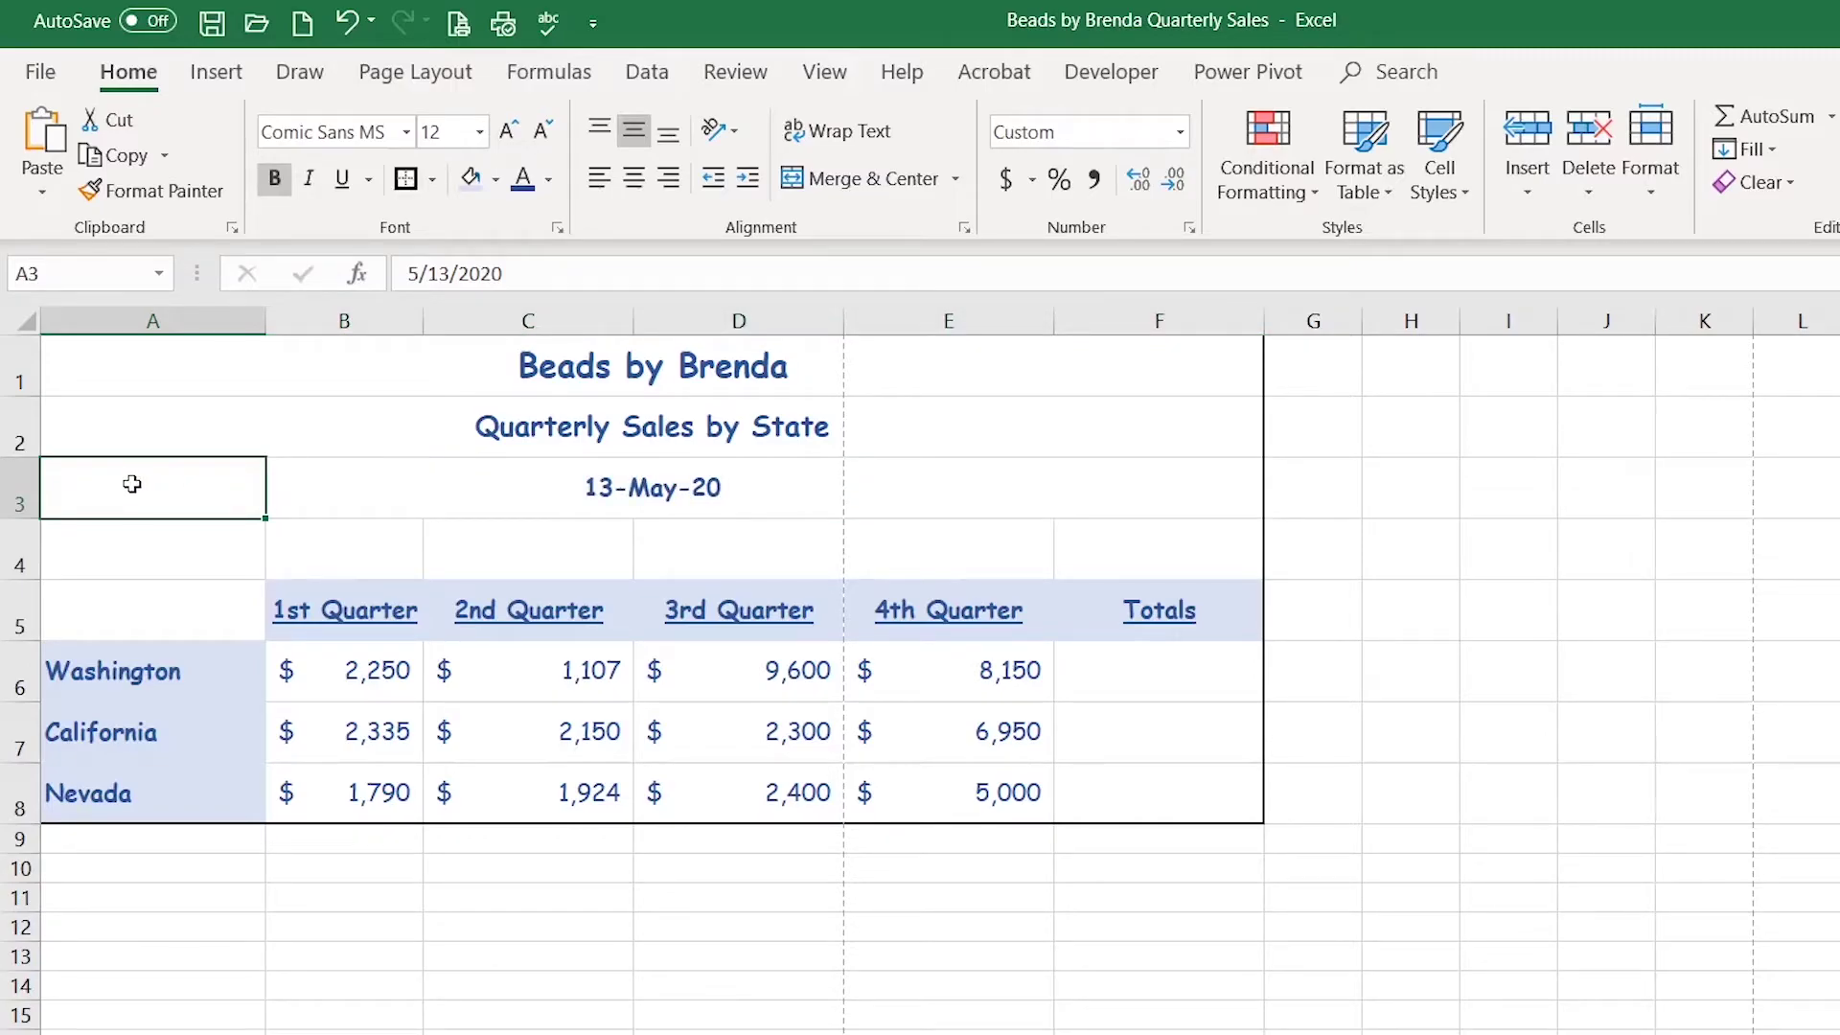
left_click(1180, 131)
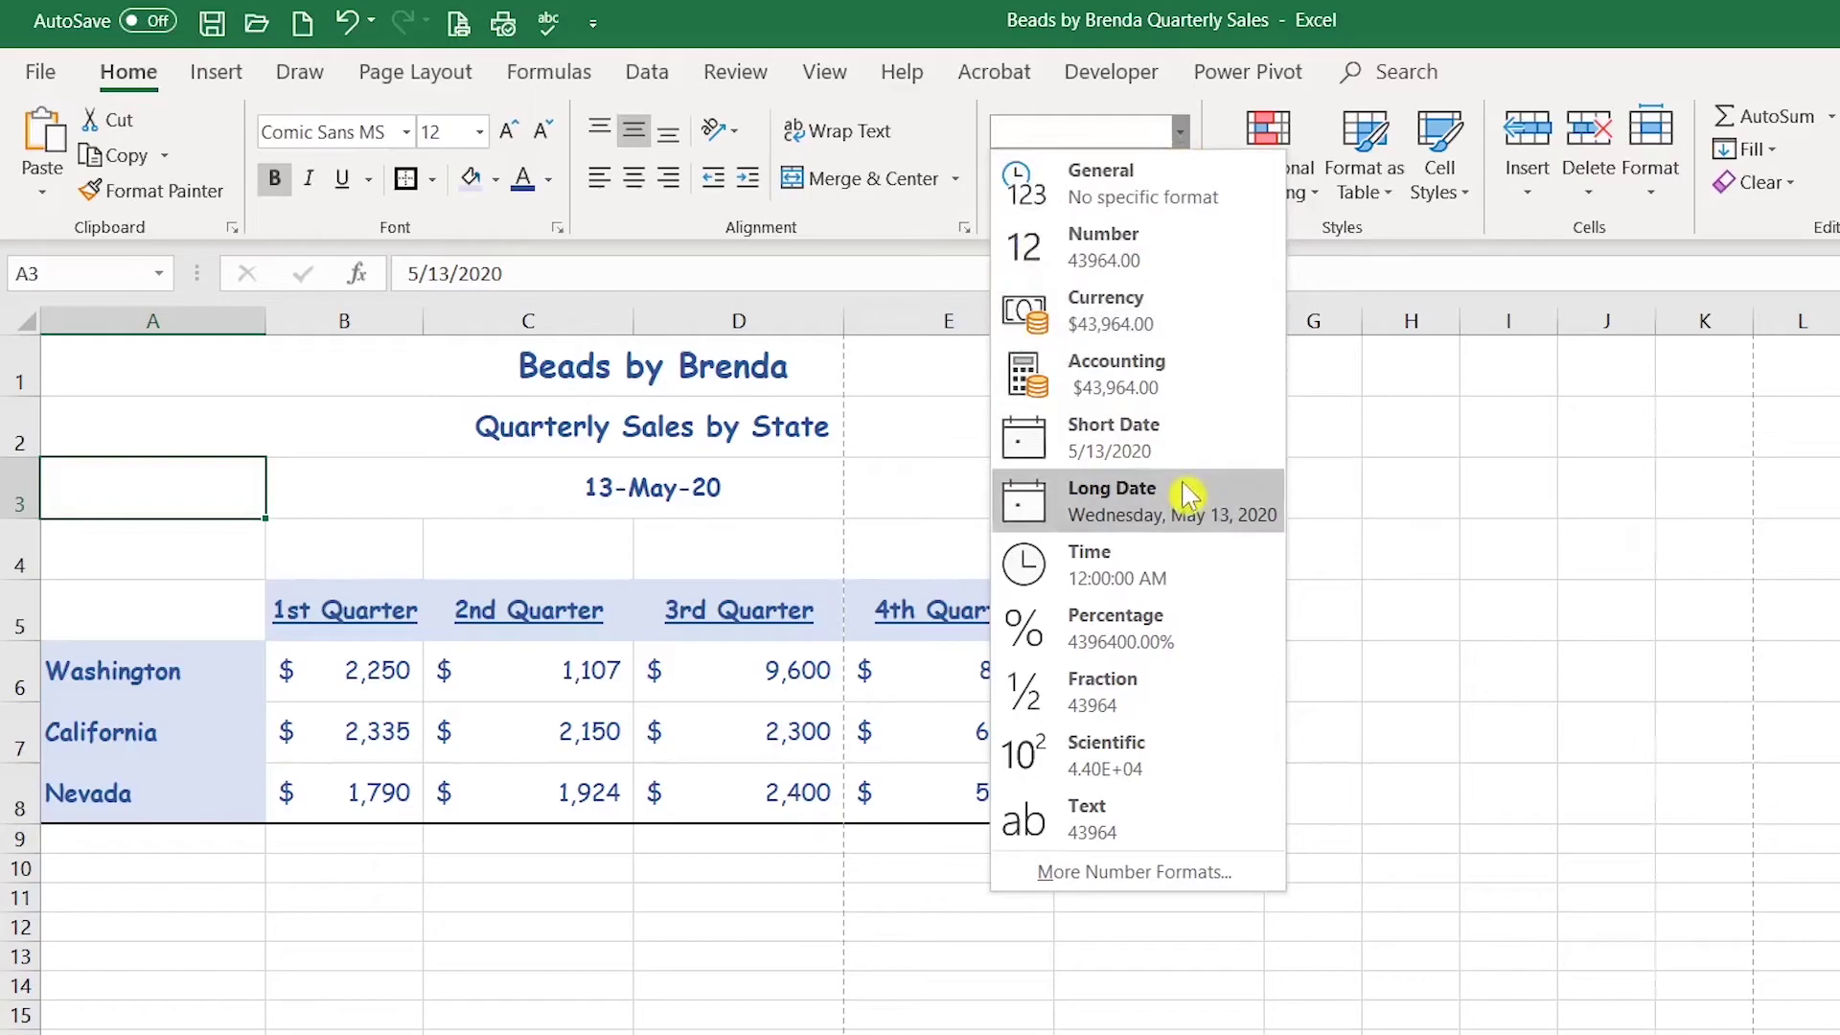
left_click(1188, 514)
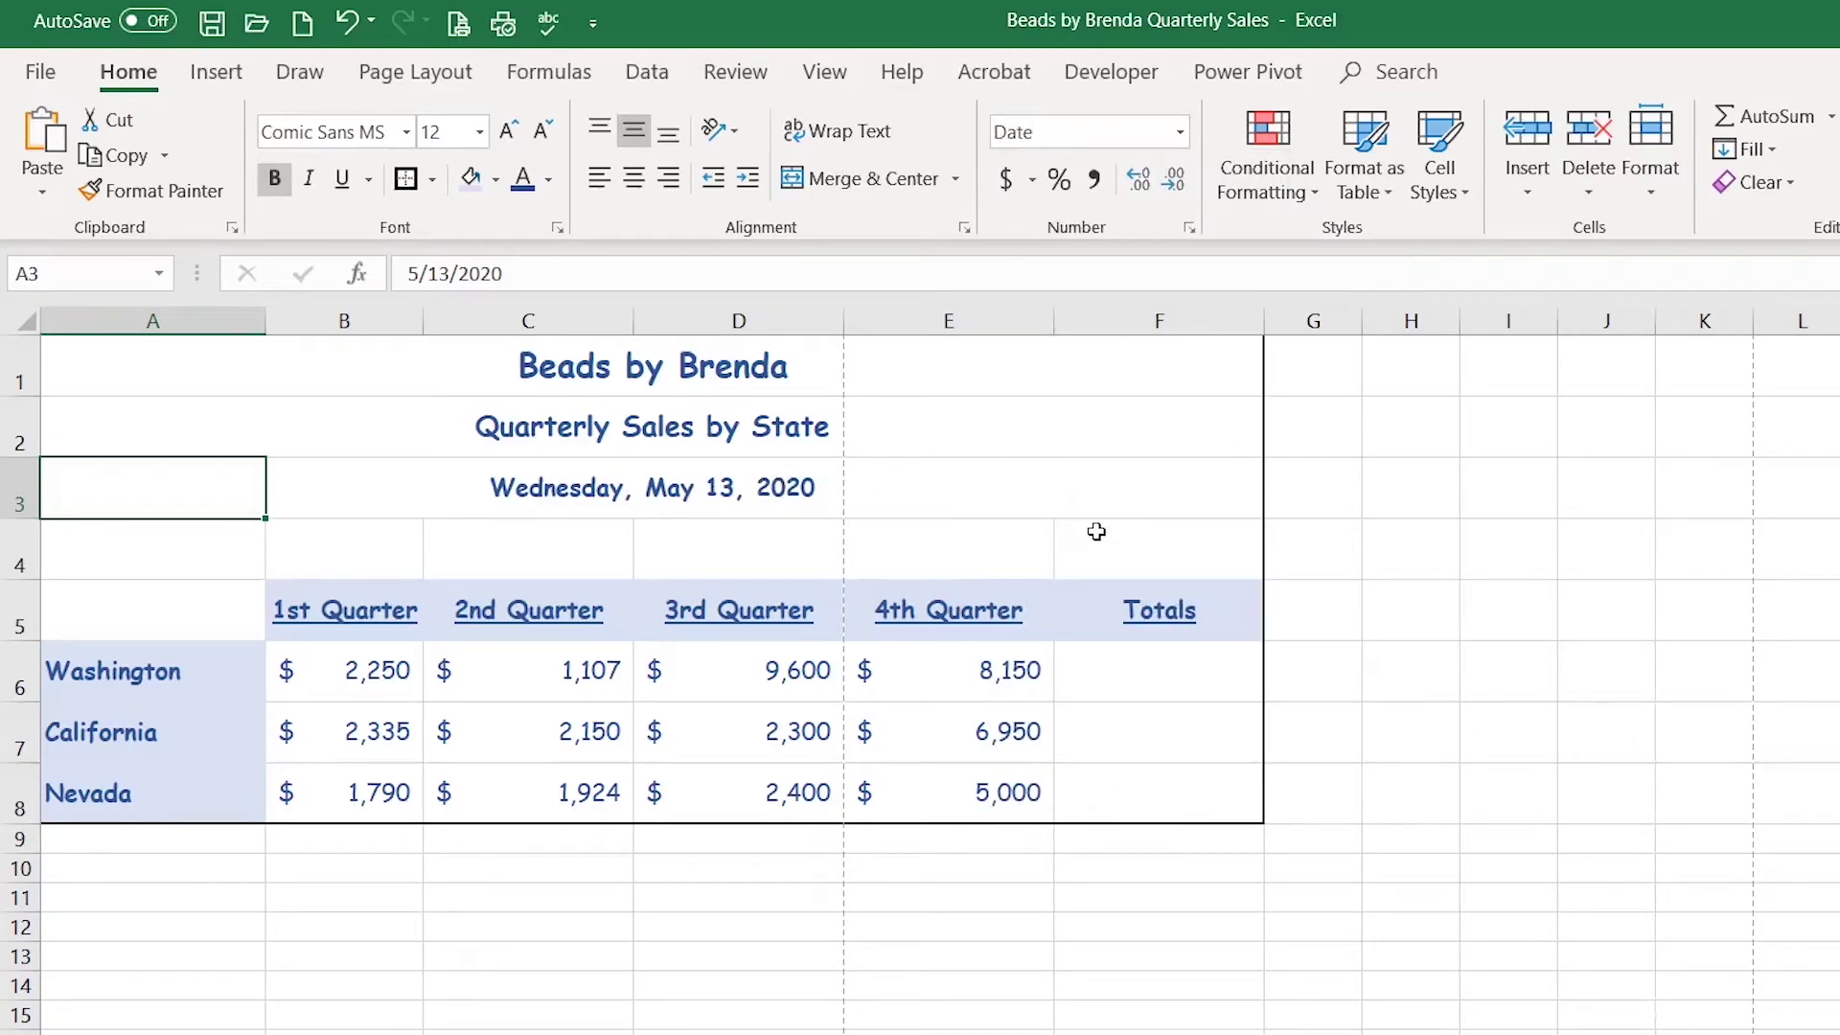
Try the Short Date format on the date in A3 and return it to Long Date
left_click(1180, 134)
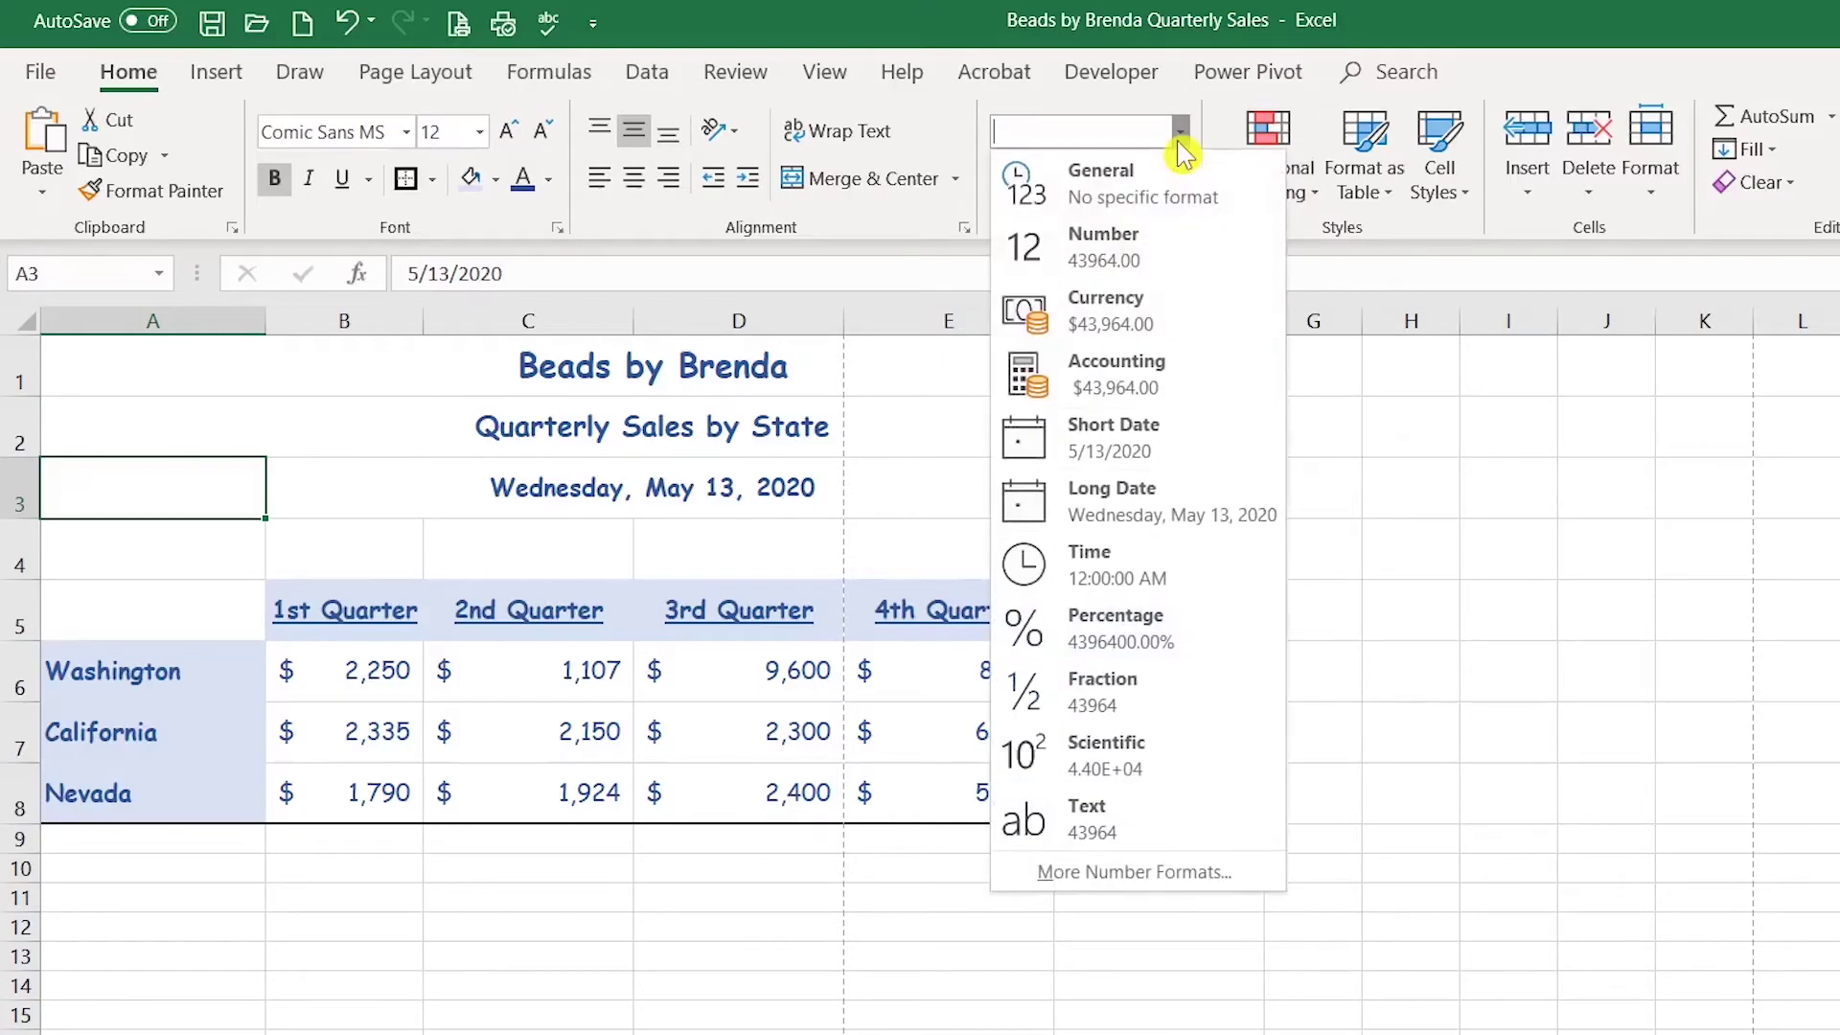
left_click(1184, 449)
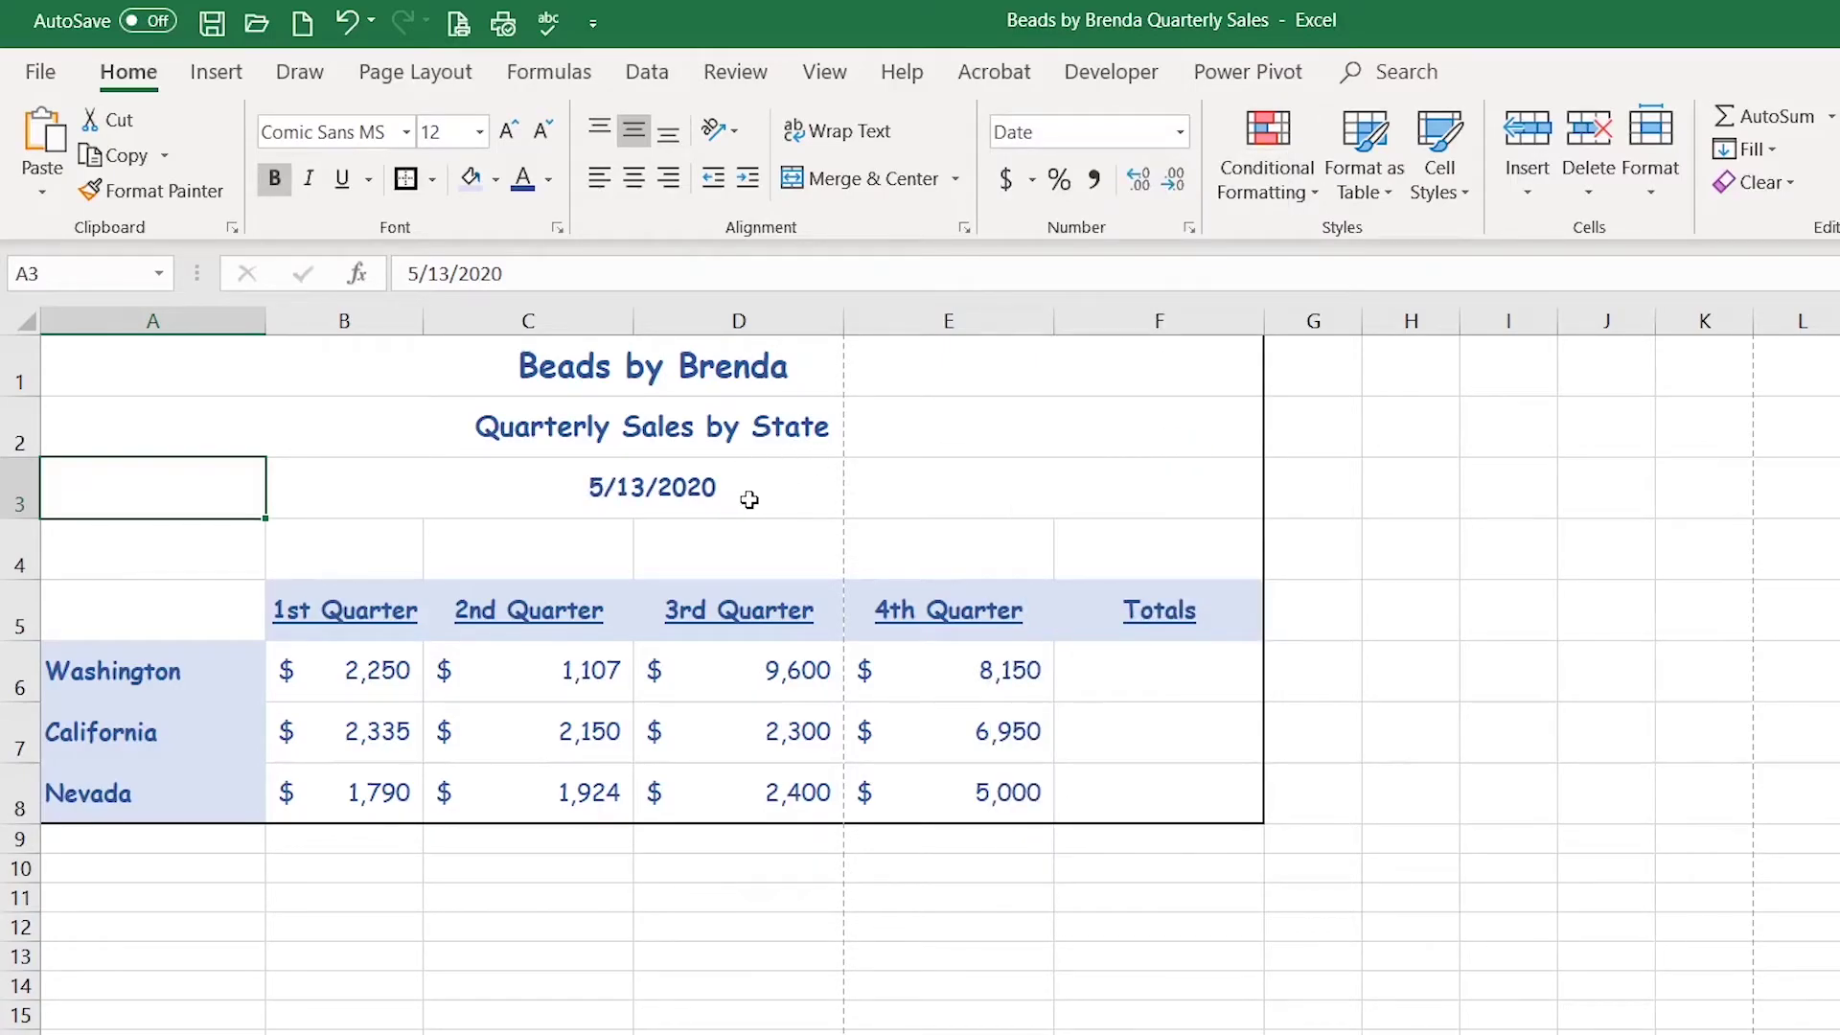
left_click(1180, 133)
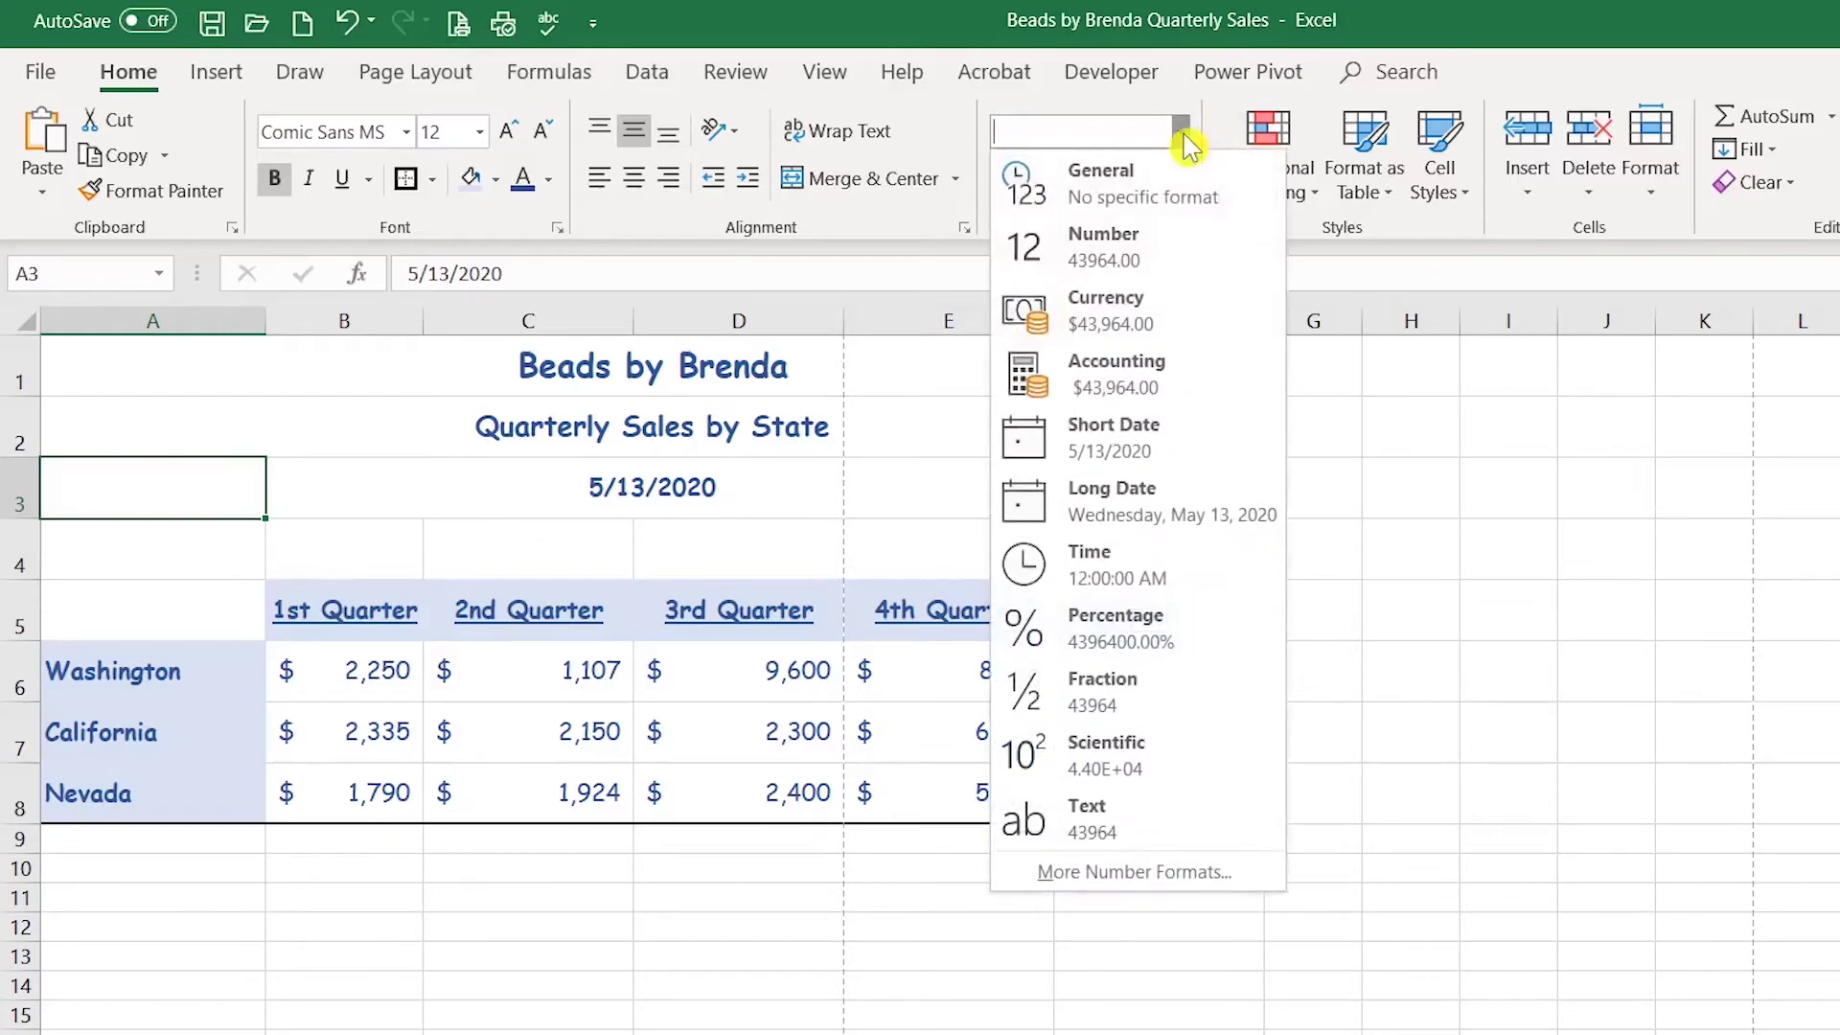
left_click(1150, 517)
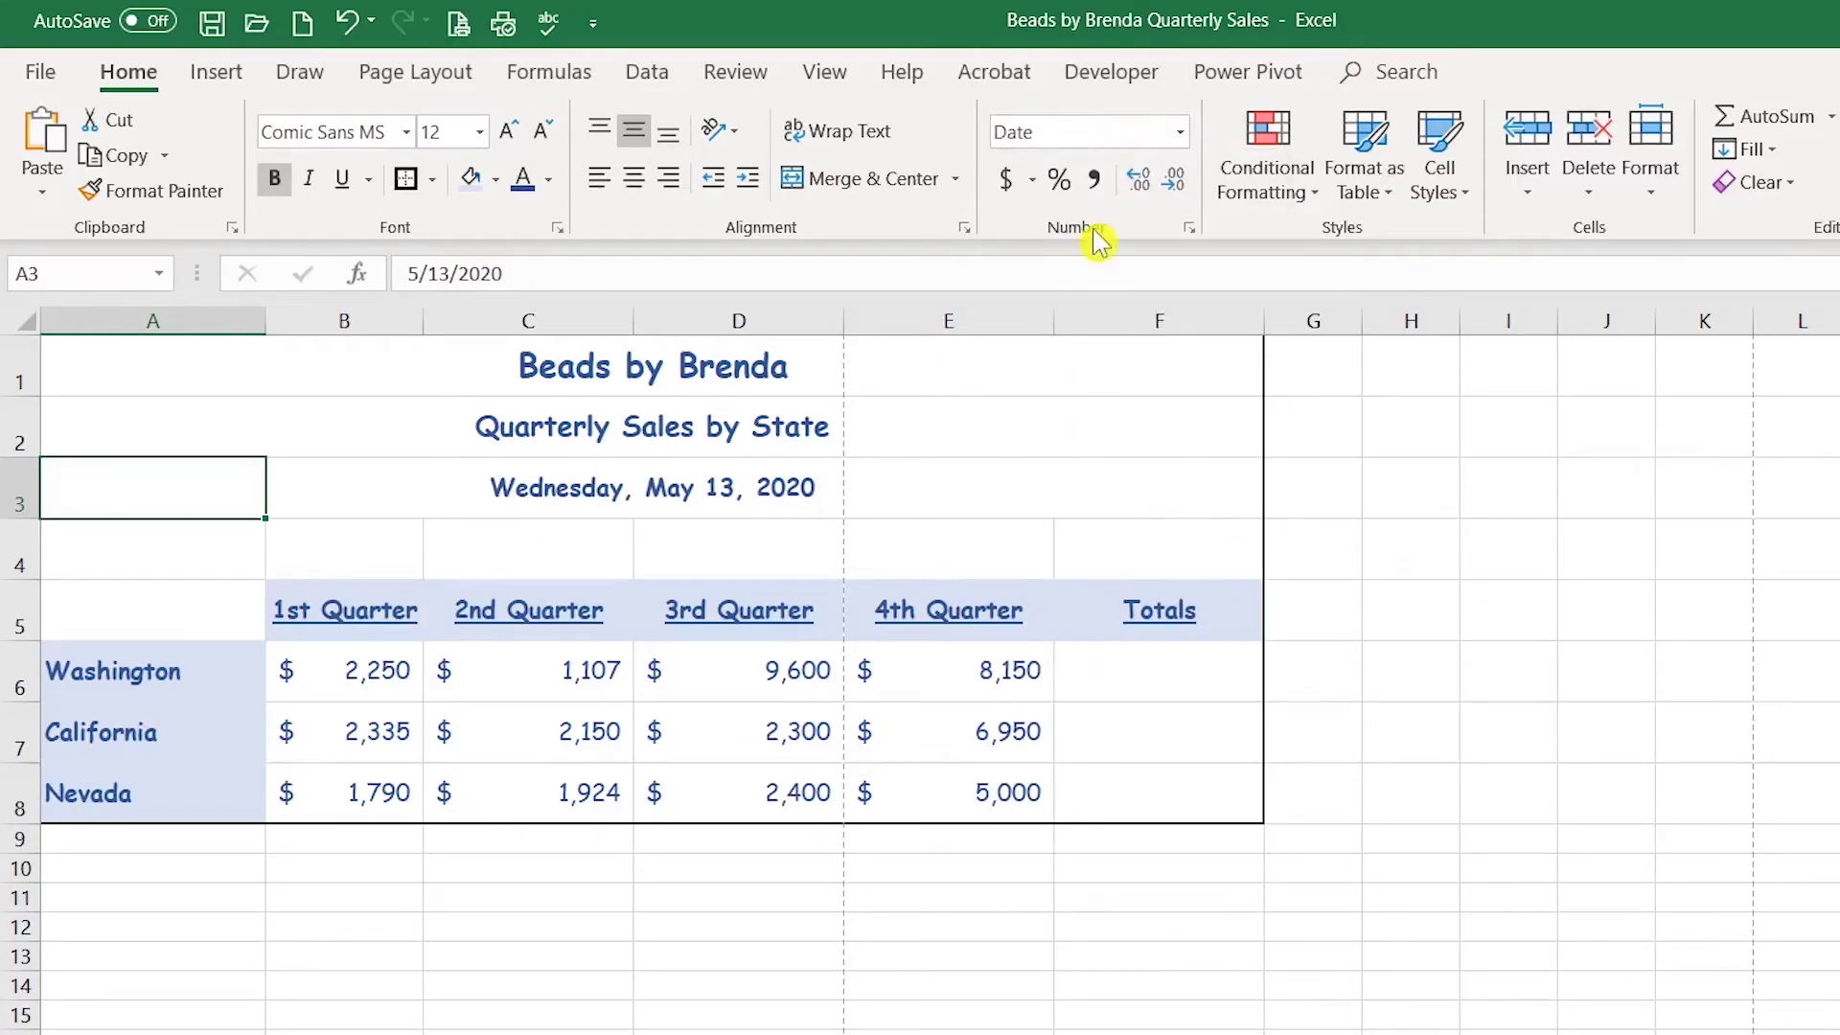
Set the date in A3 to the month-day-year date type shown as March 14, 2012 in the cell format options
left_click(1188, 229)
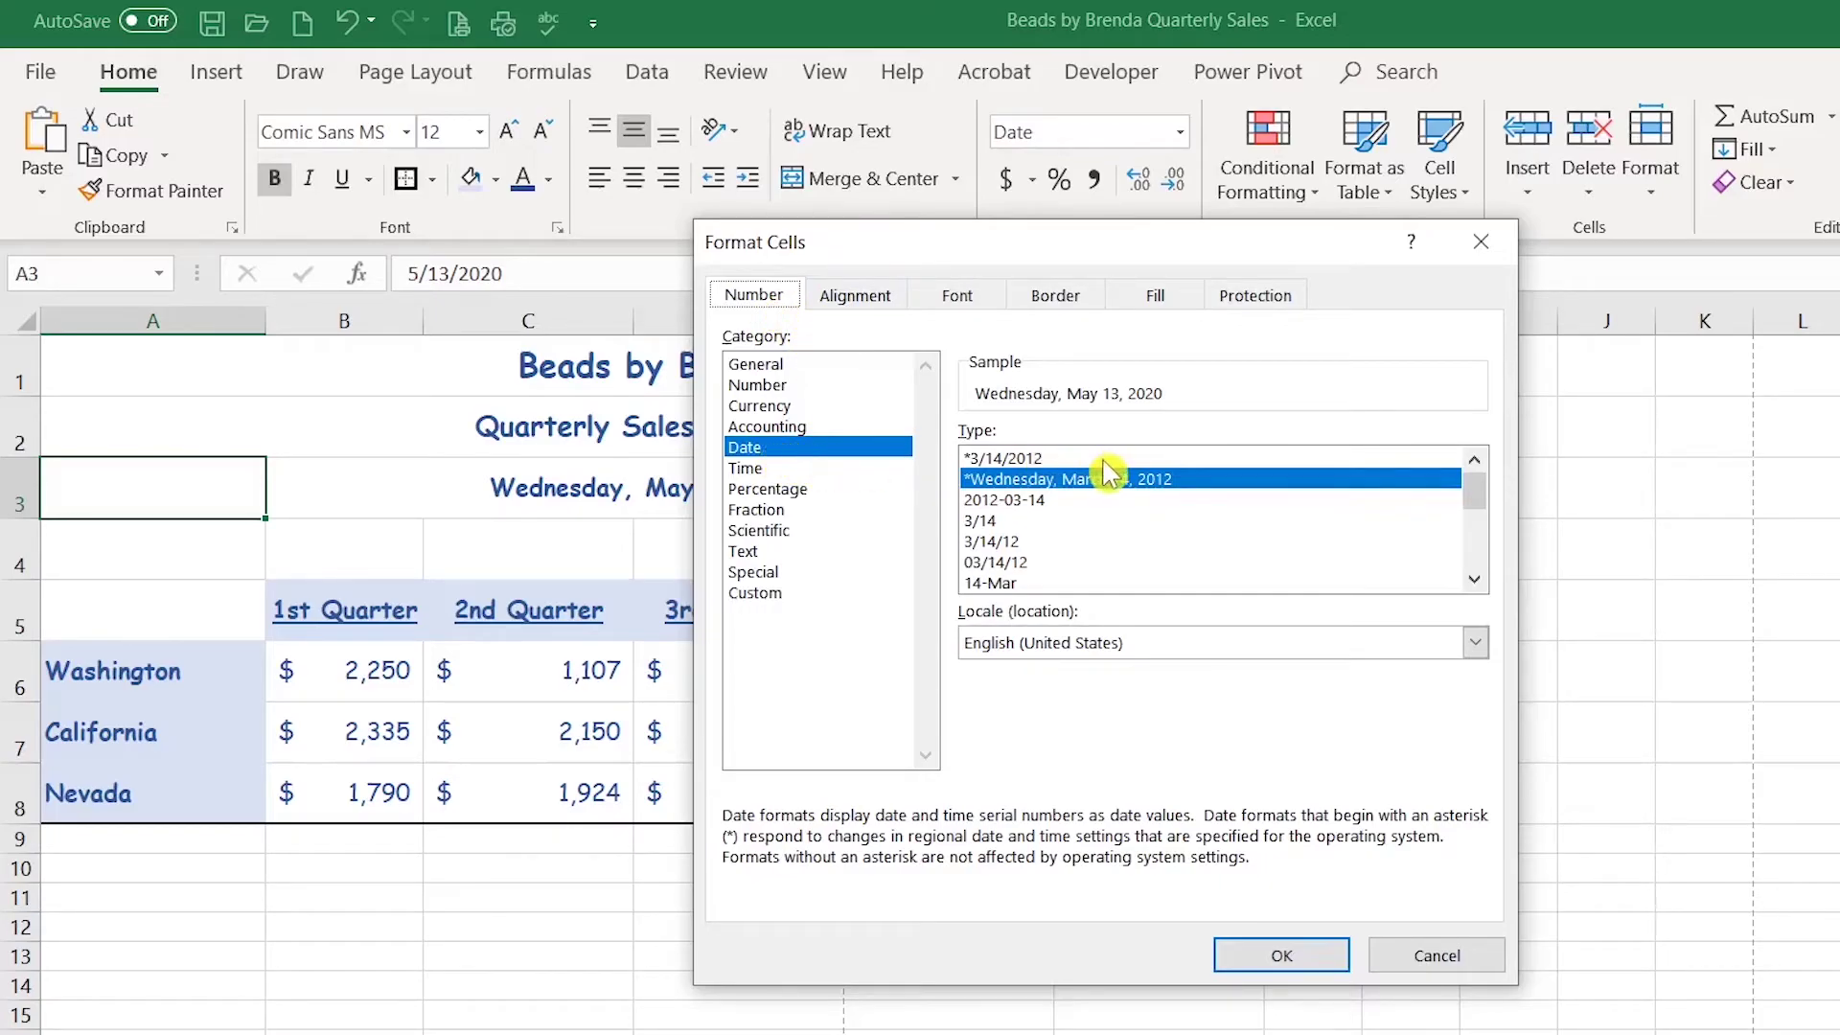
double_click(1473, 578)
double_click(1474, 578)
double_click(1474, 579)
left_click(1474, 579)
left_click(1185, 541)
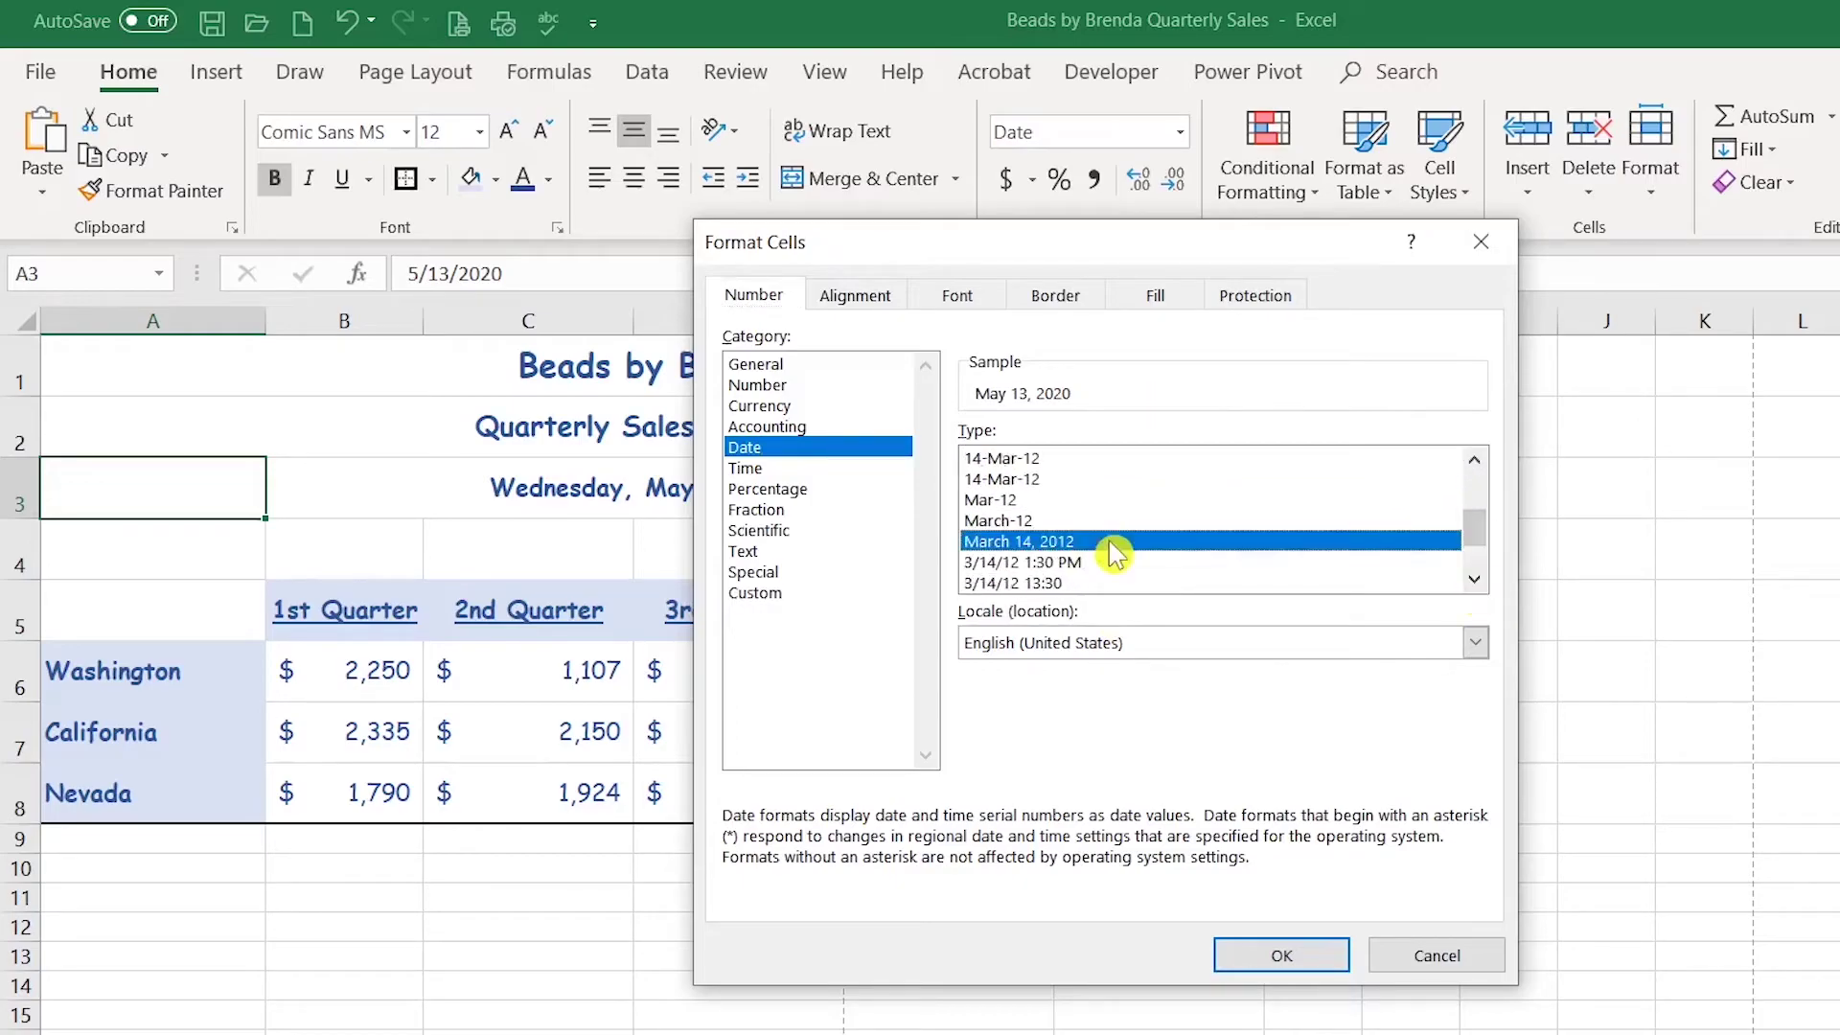
left_click(1277, 958)
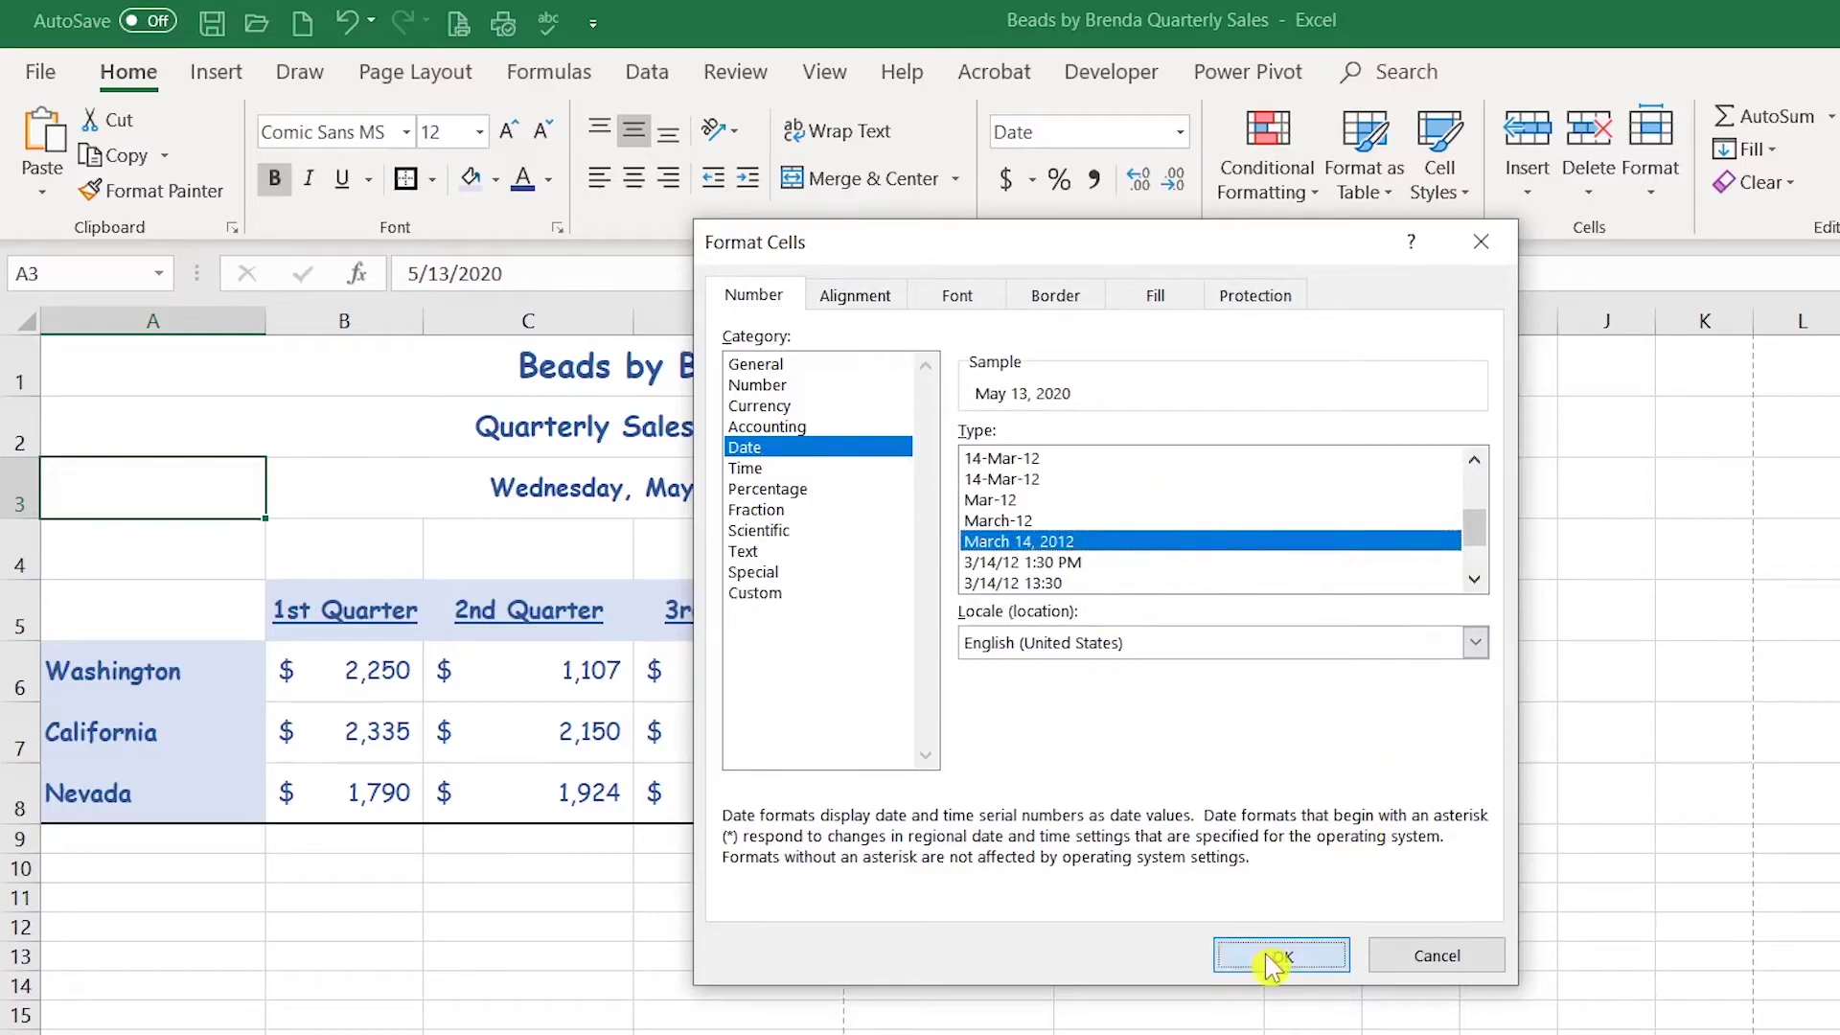
Apply the Number format with no decimal places to the quarterly sales figures in B6:E8
left_click_drag(344, 670, 1007, 793)
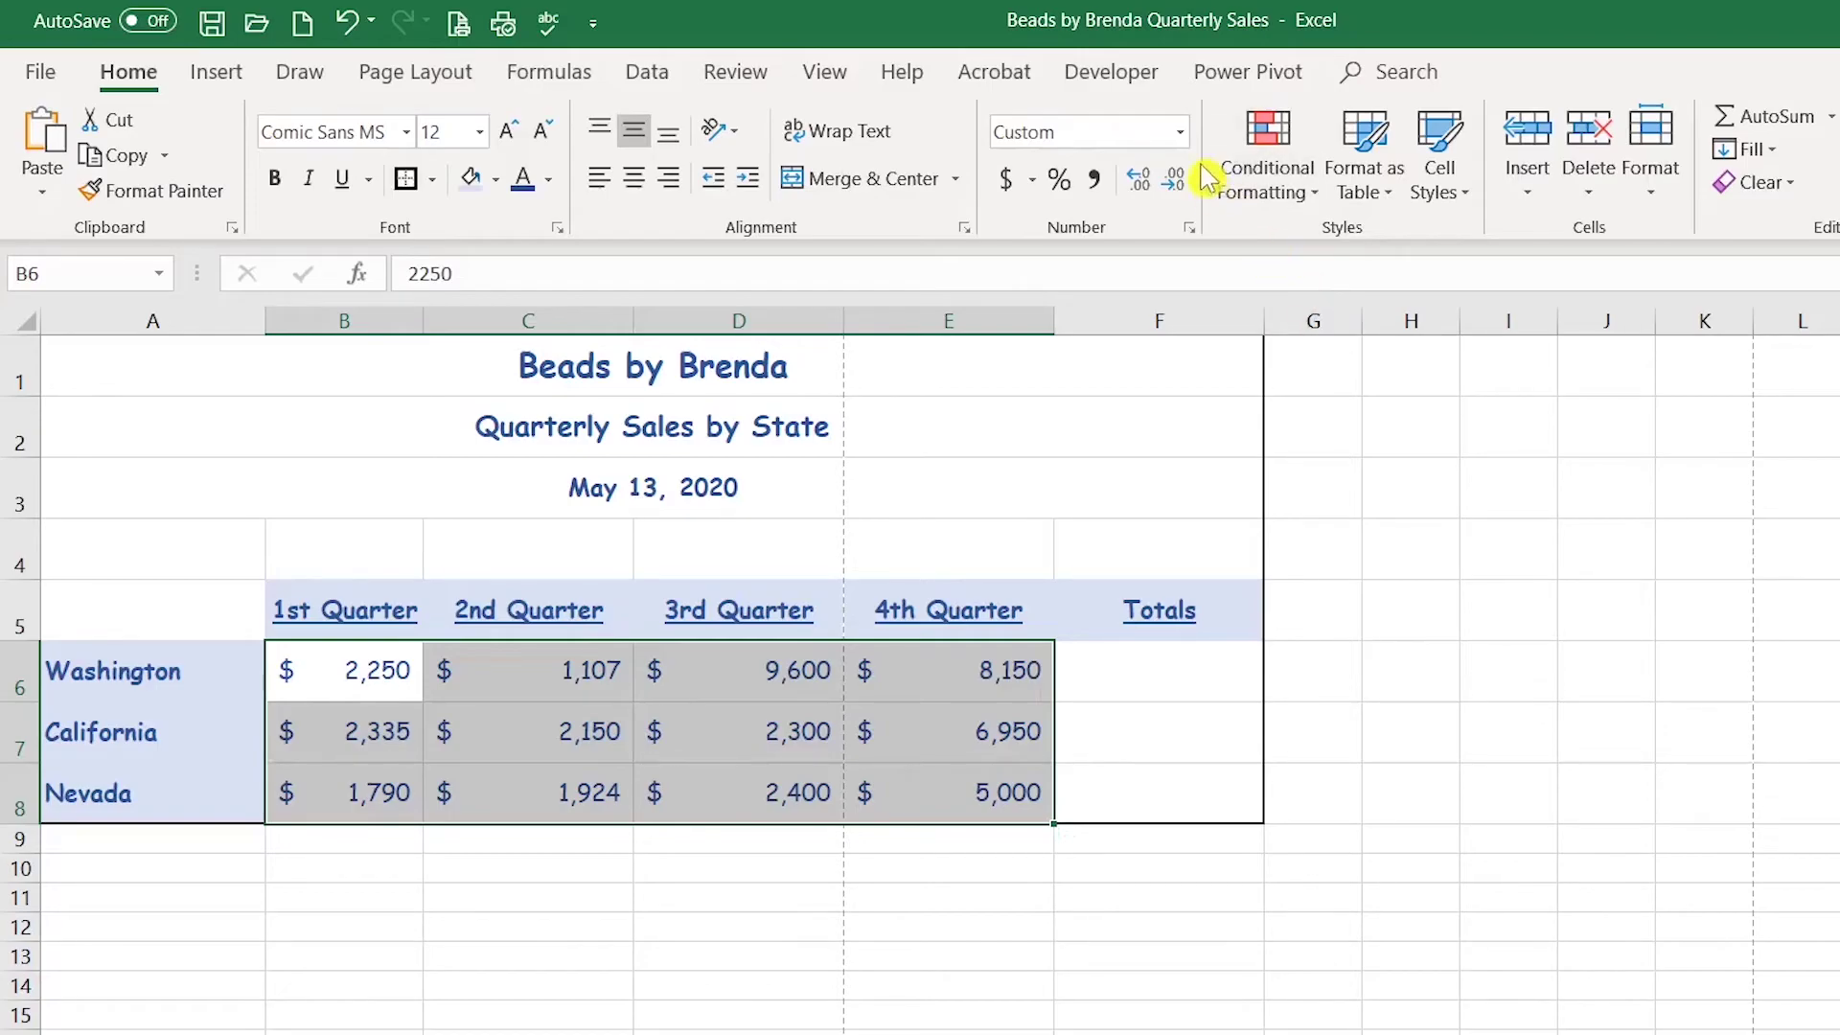
left_click(1184, 134)
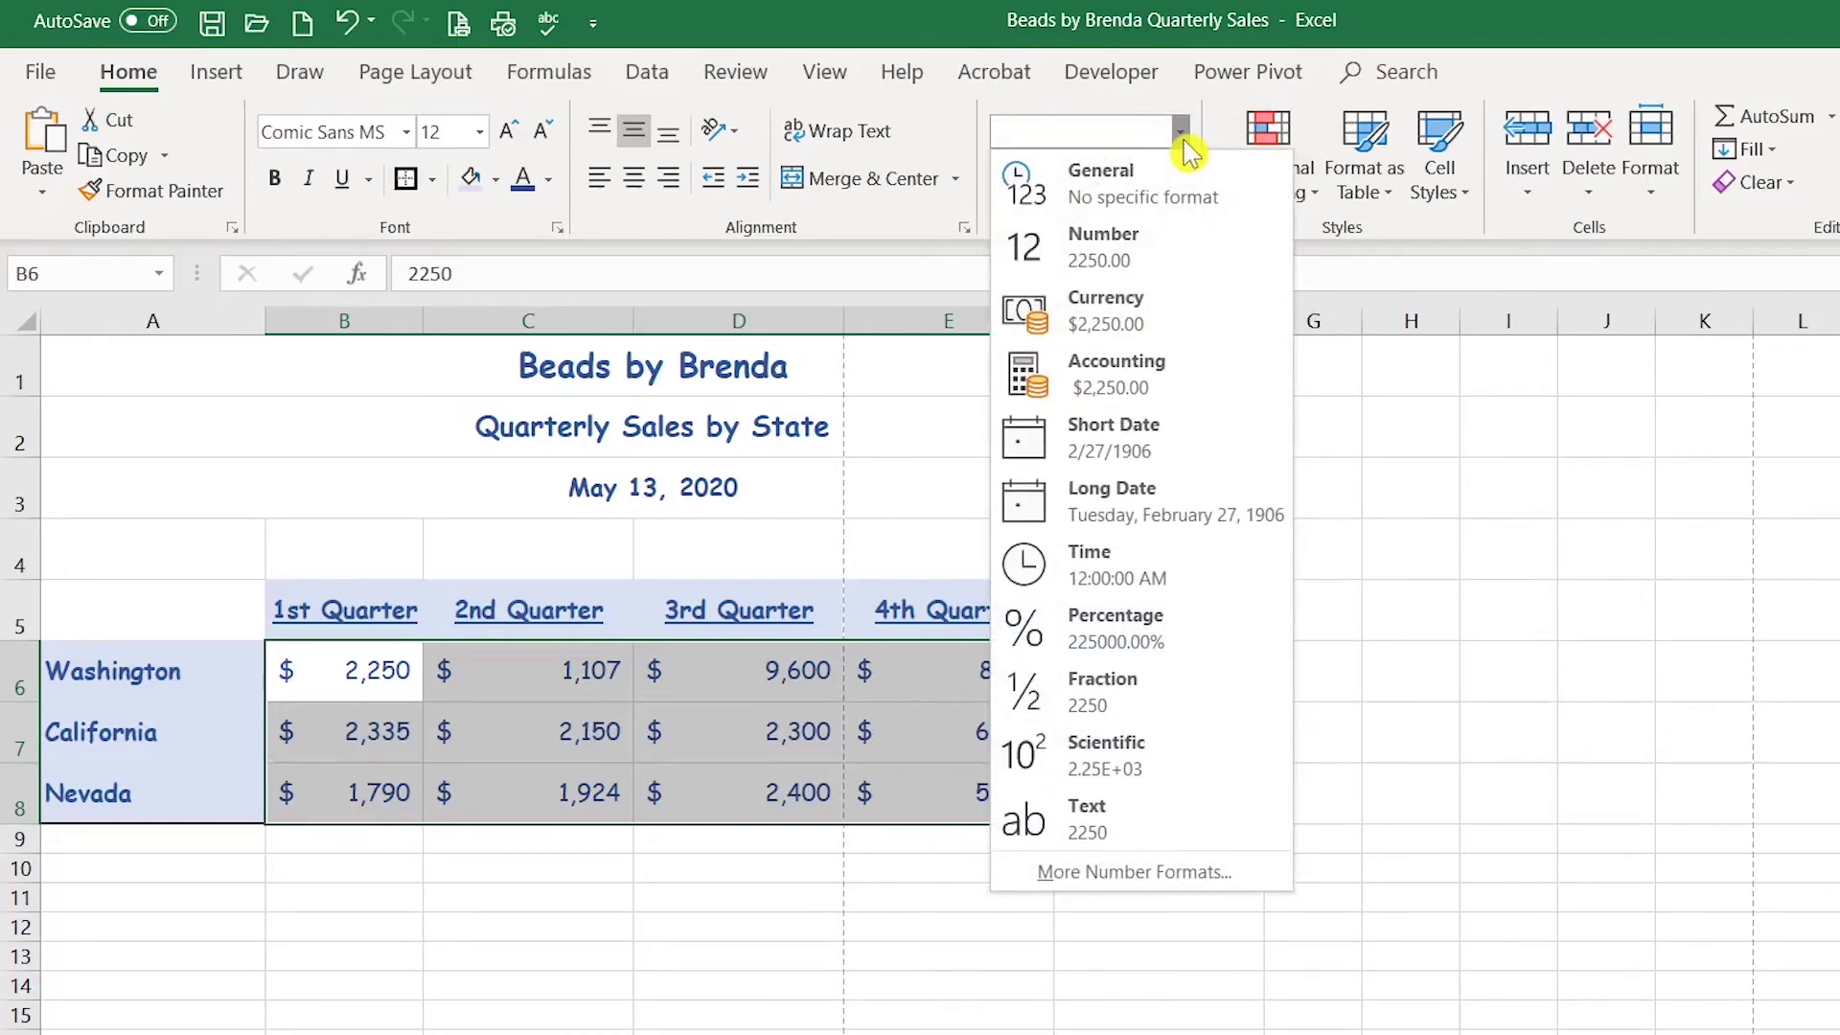
left_click(1184, 263)
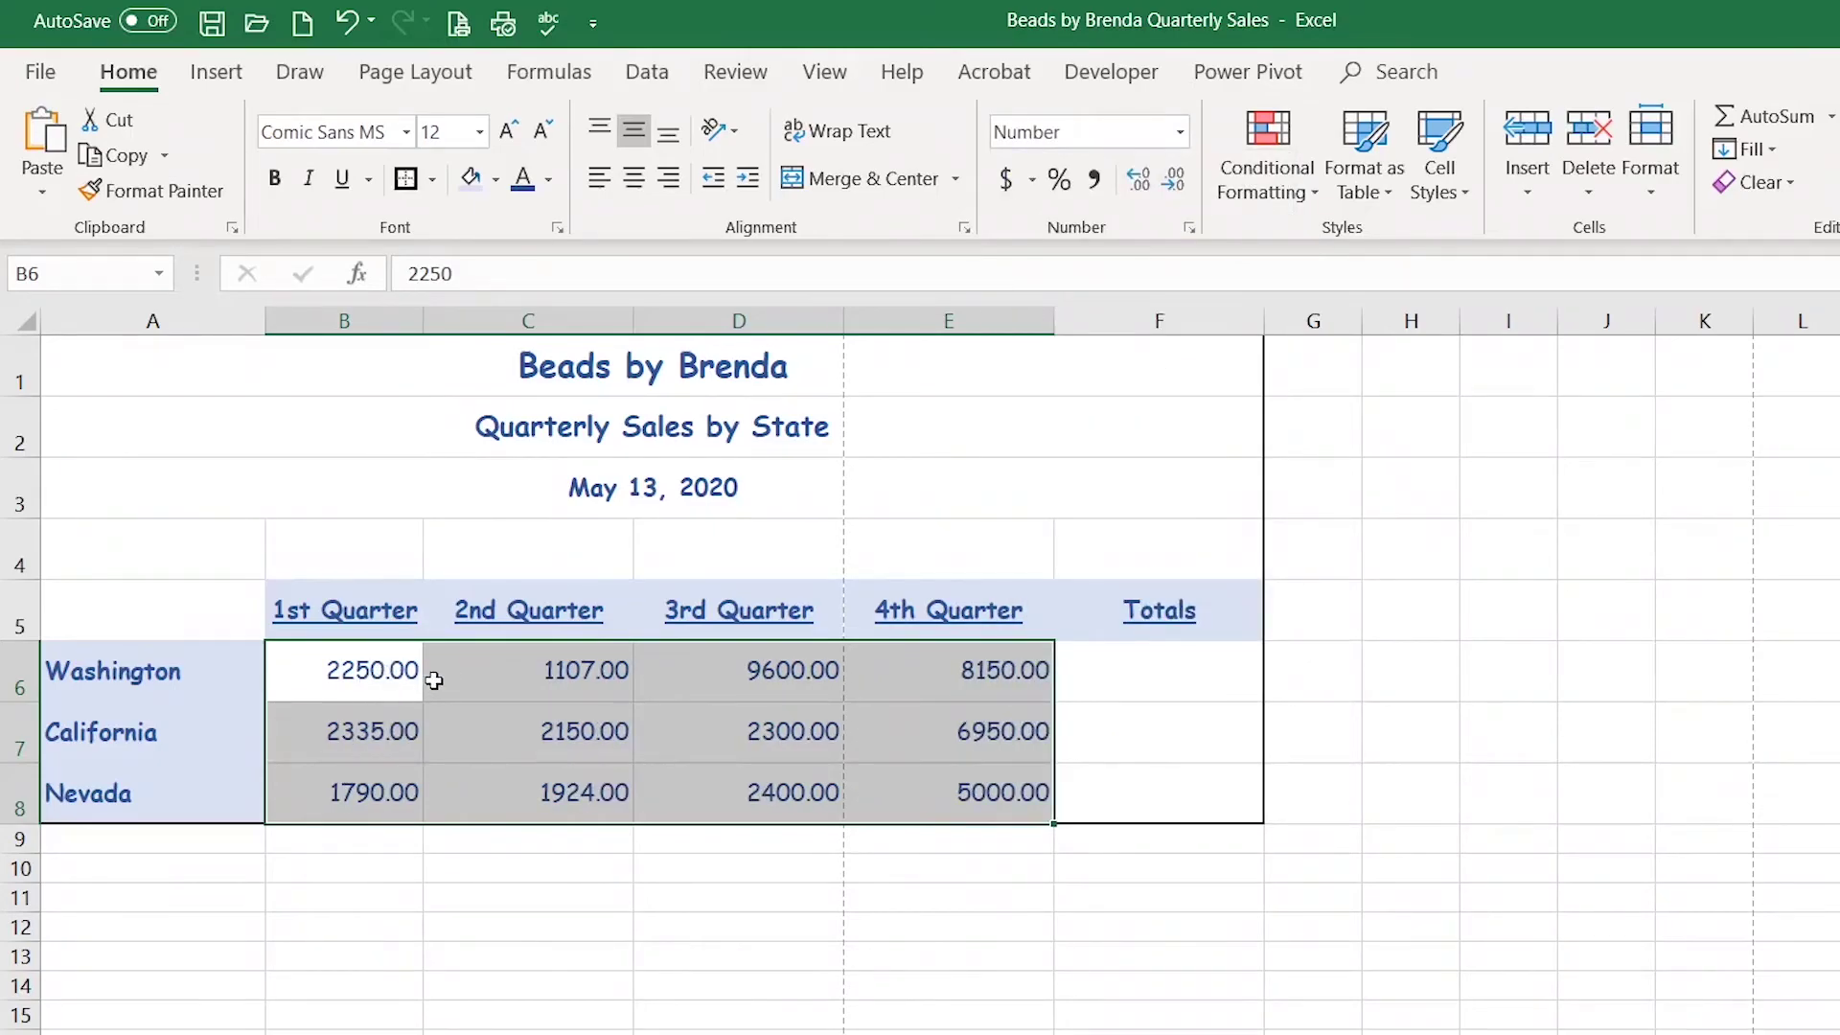
left_click(1177, 192)
left_click(1178, 193)
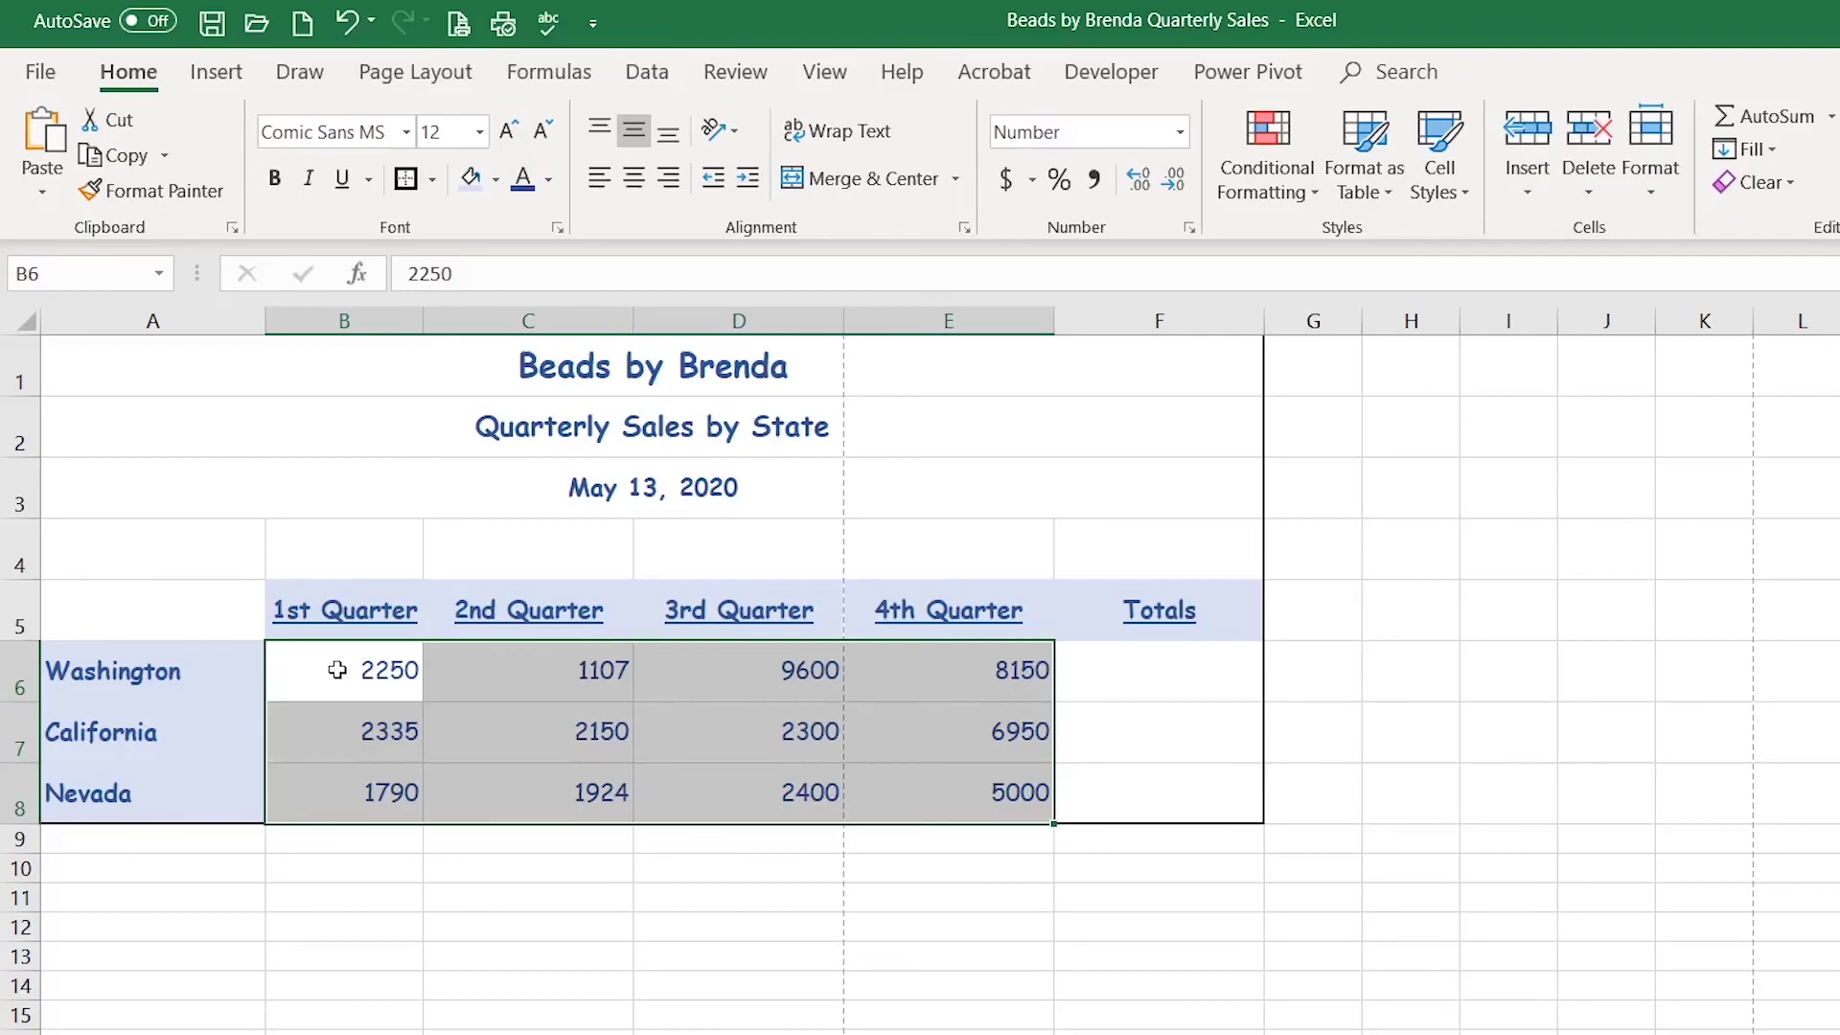
Format the selected sales figures in B6:E8 as Accounting with dollar signs and no decimal places
left_click(1006, 182)
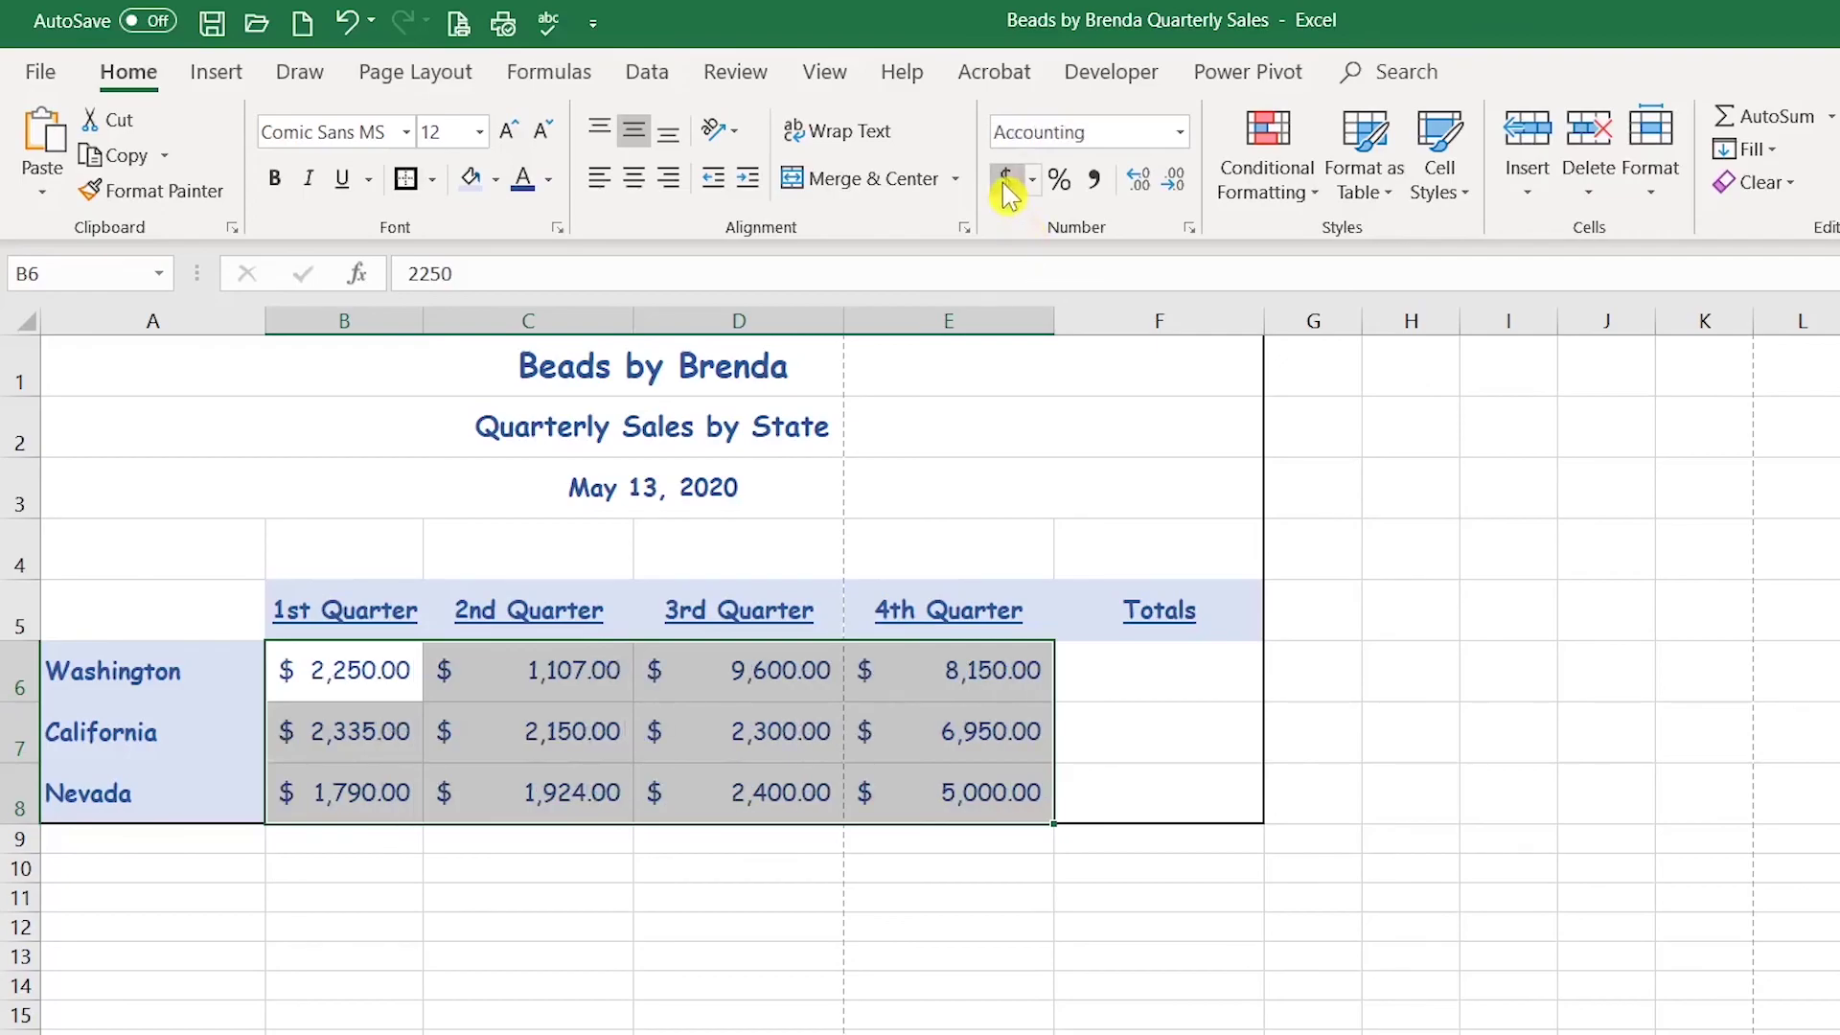
double_click(1175, 183)
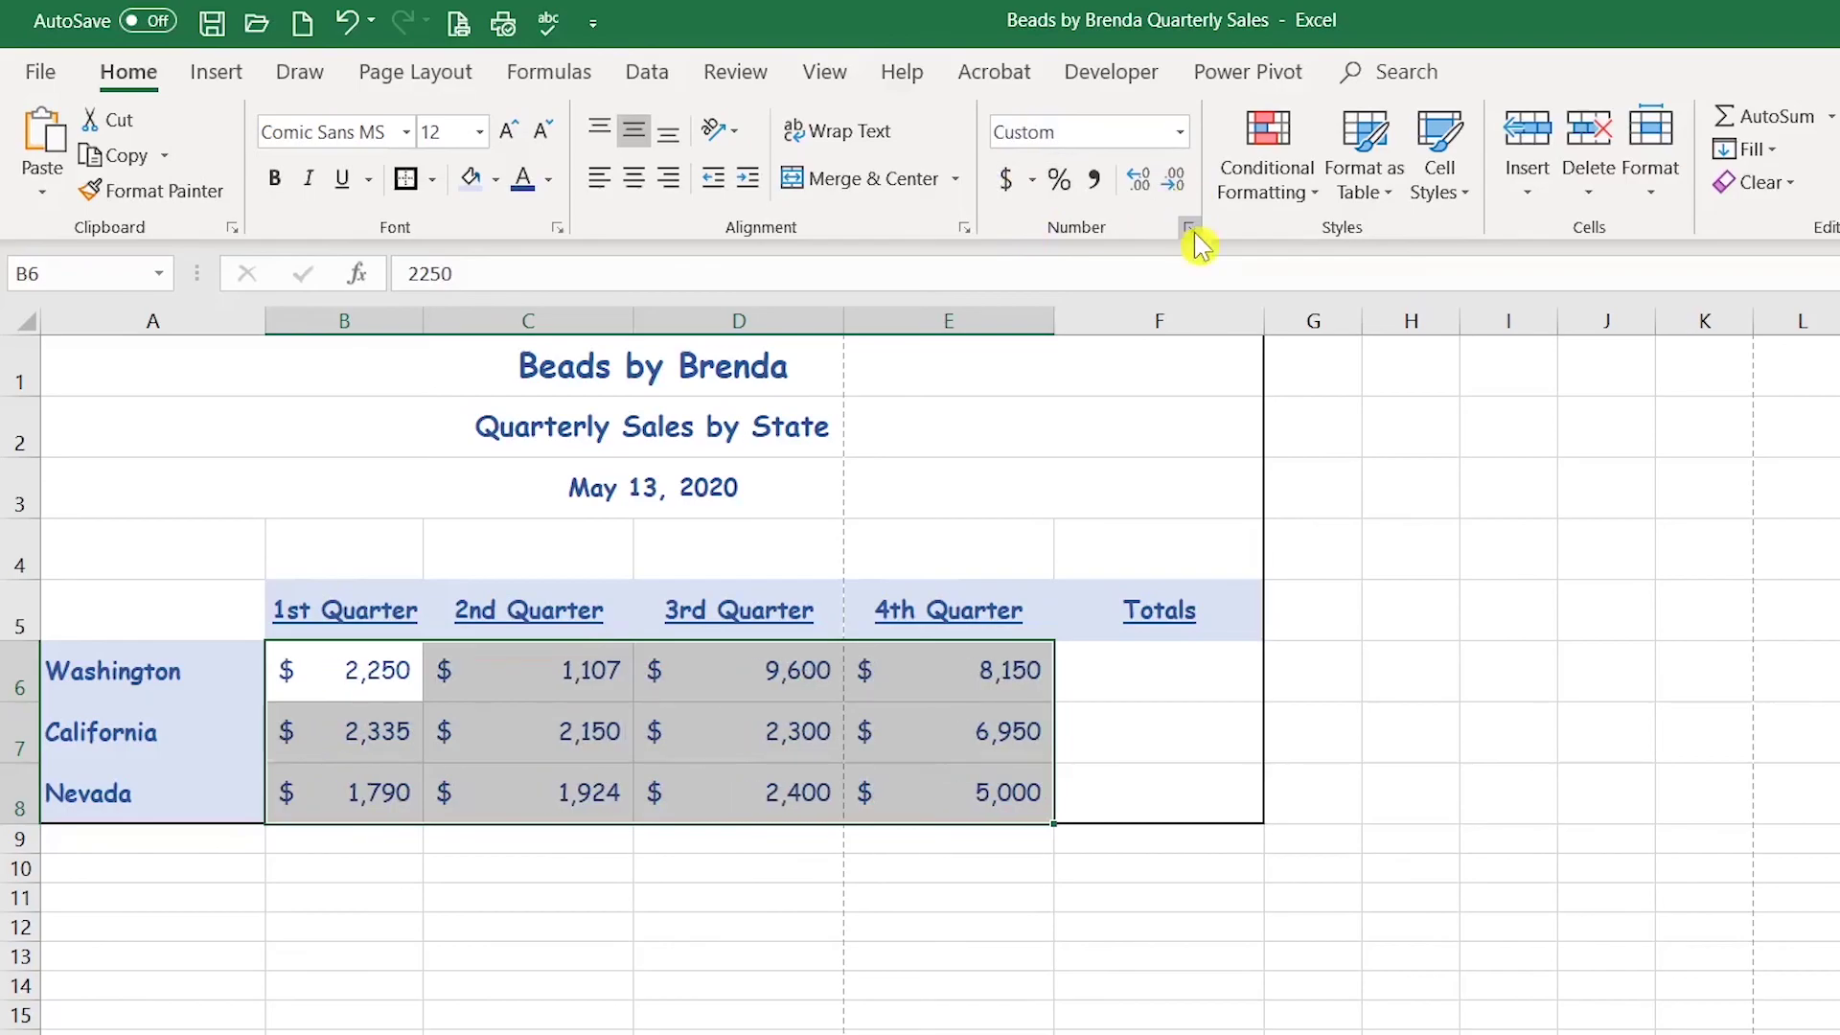